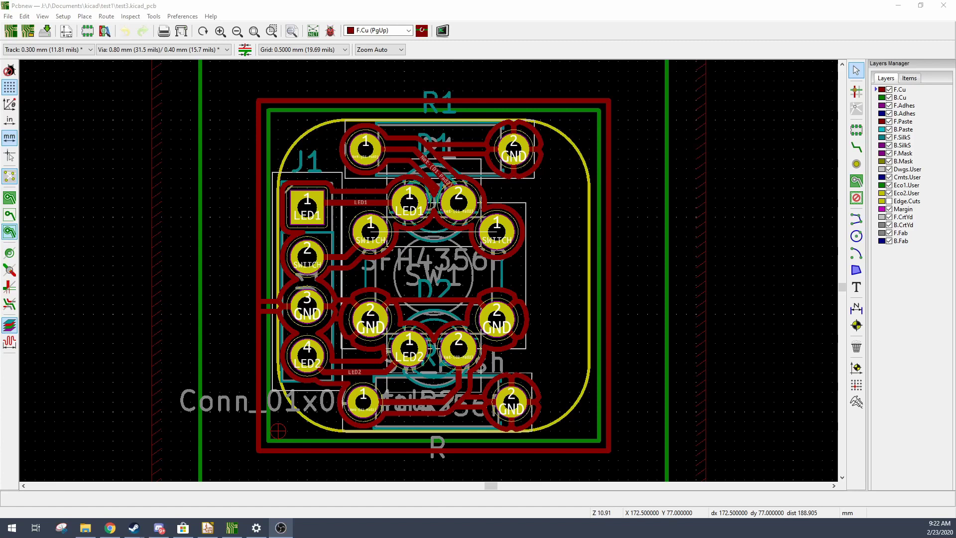
Generate the Excellon drill files and plot the F.Cu, Eco2.User and Edge.Cuts layers as Gerbers into the 16mmrounded/ directory.
click(557, 35)
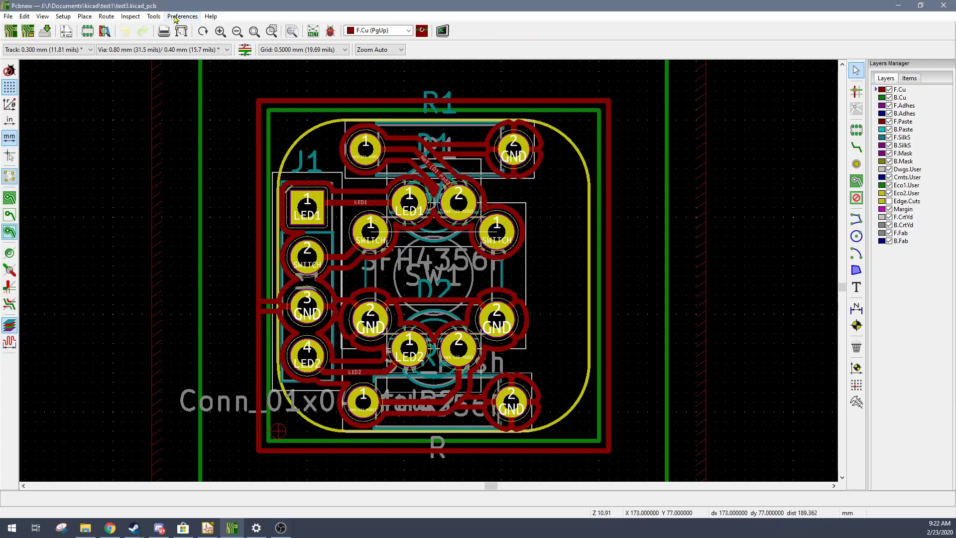
click(8, 16)
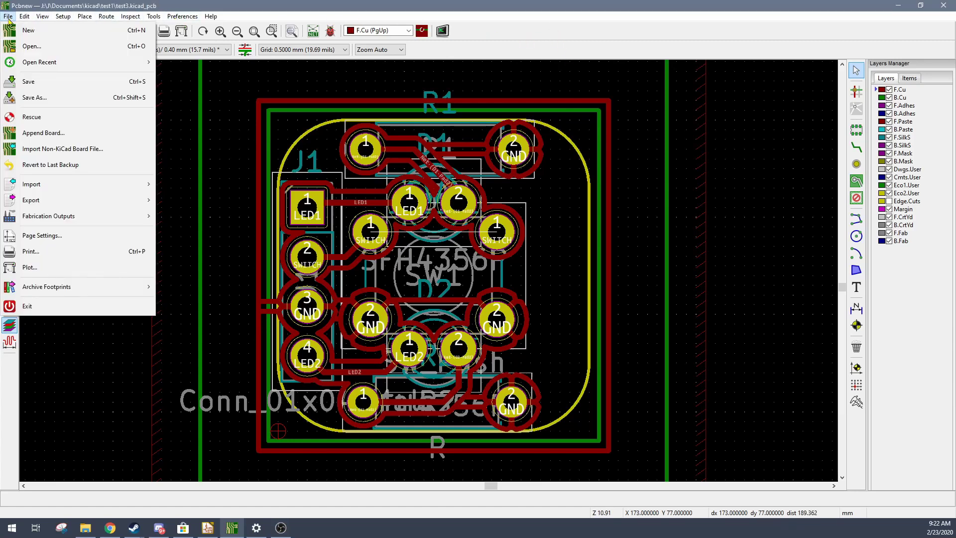
click(86, 268)
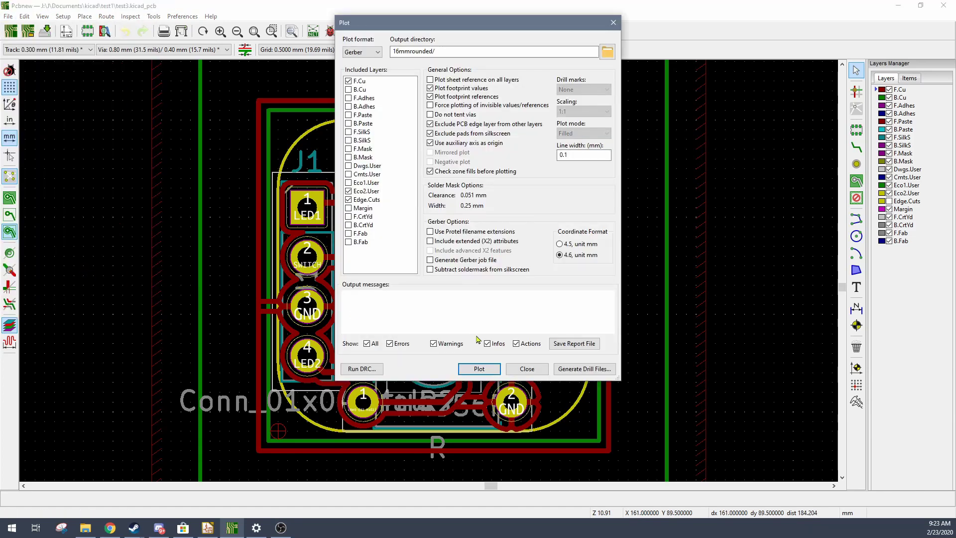
click(576, 369)
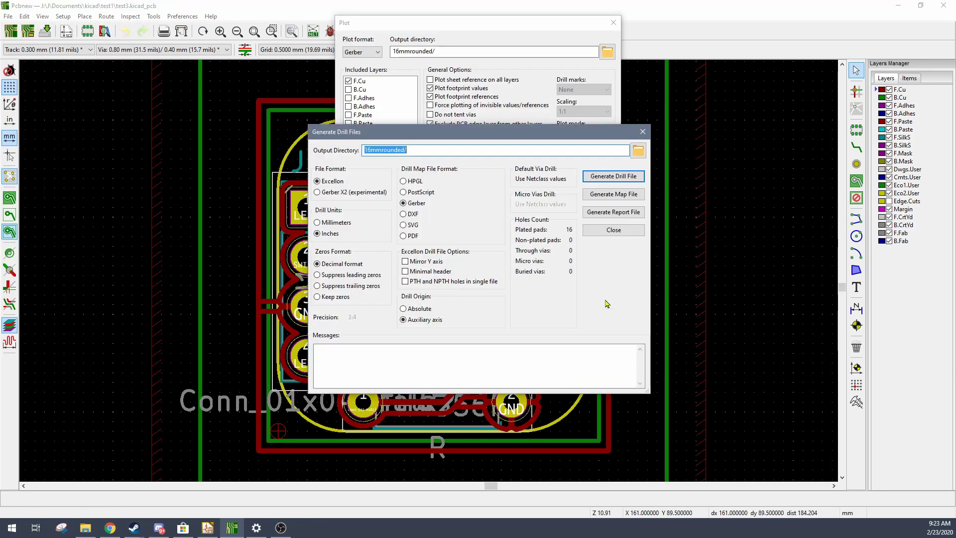
click(616, 179)
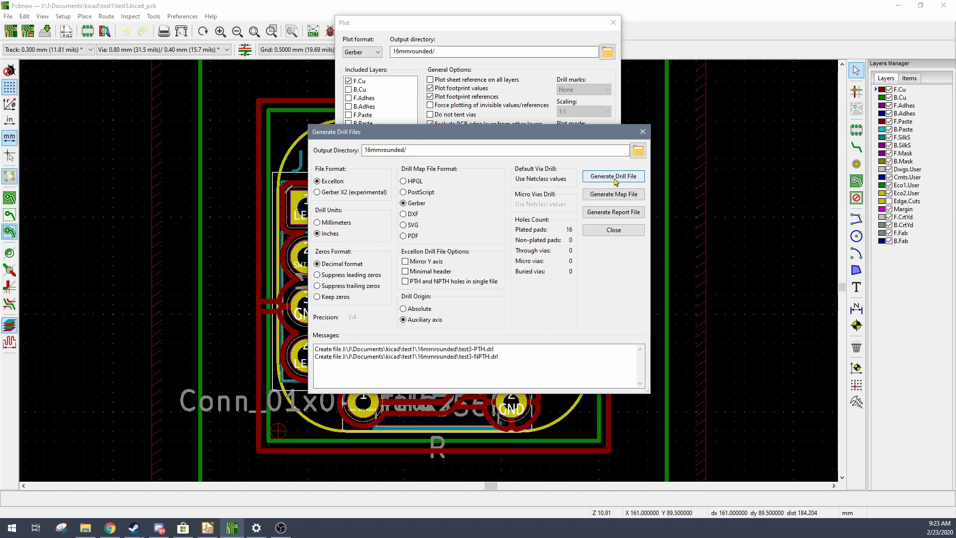
click(611, 231)
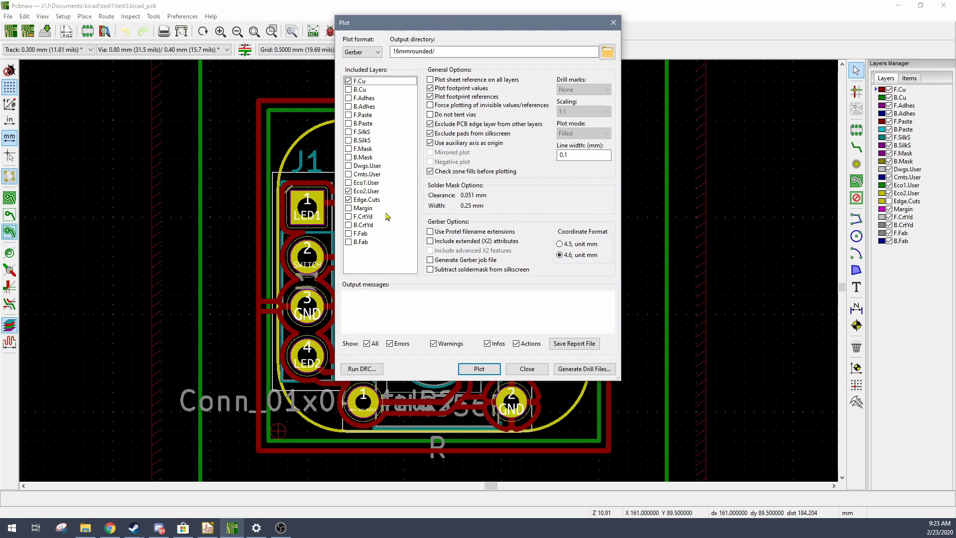
click(480, 370)
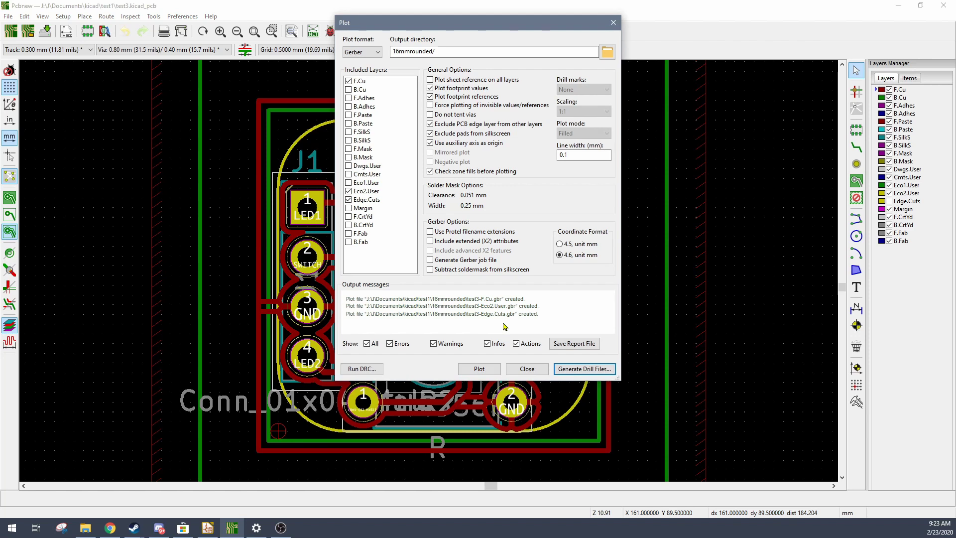
click(527, 368)
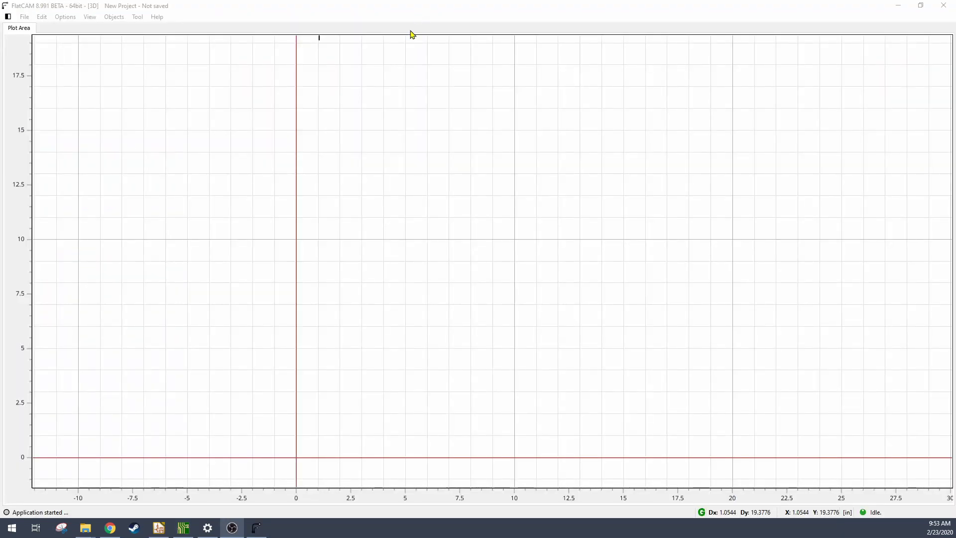
Switch to FlatCAM and open the front copper Gerber test3-F.Cu.gbr from the 16mmrounded folder.
click(404, 20)
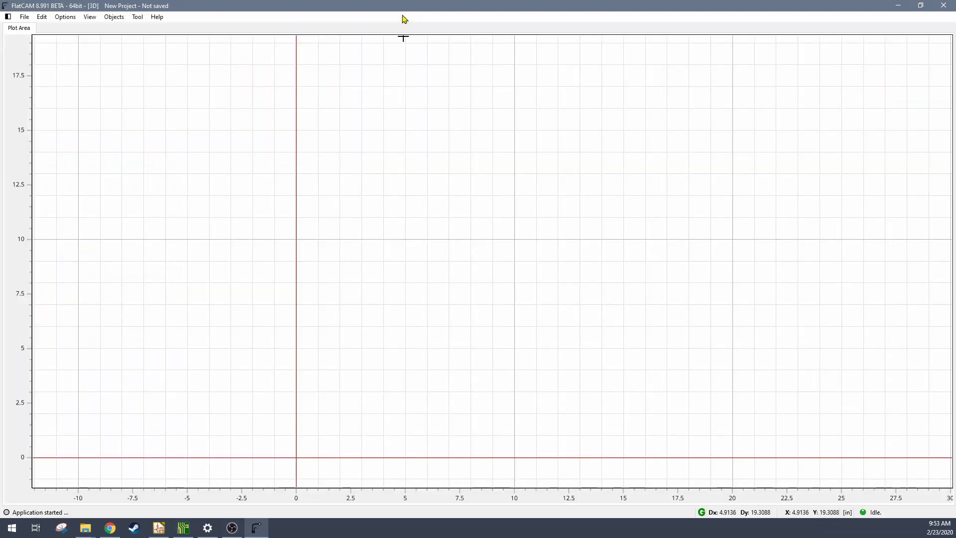
click(8, 17)
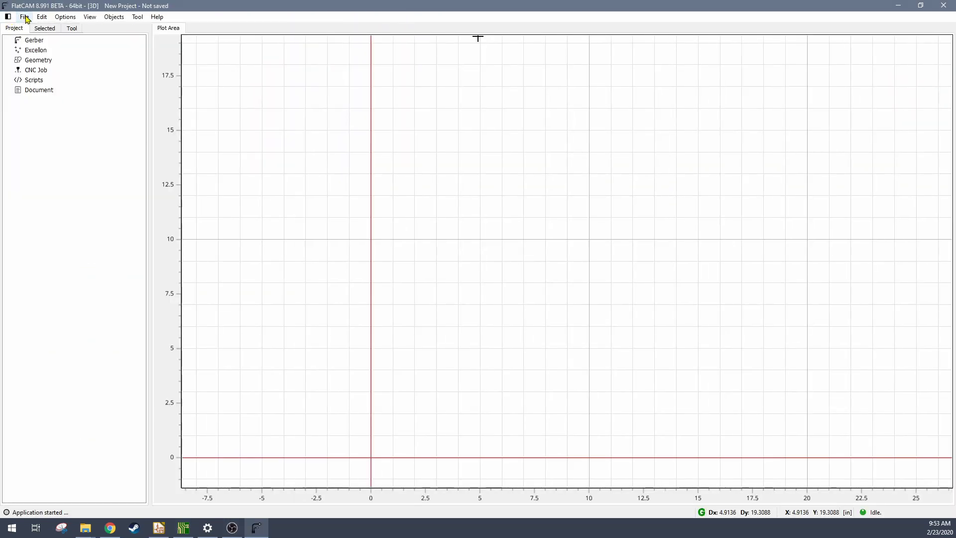
click(24, 16)
mouse_move(40, 51)
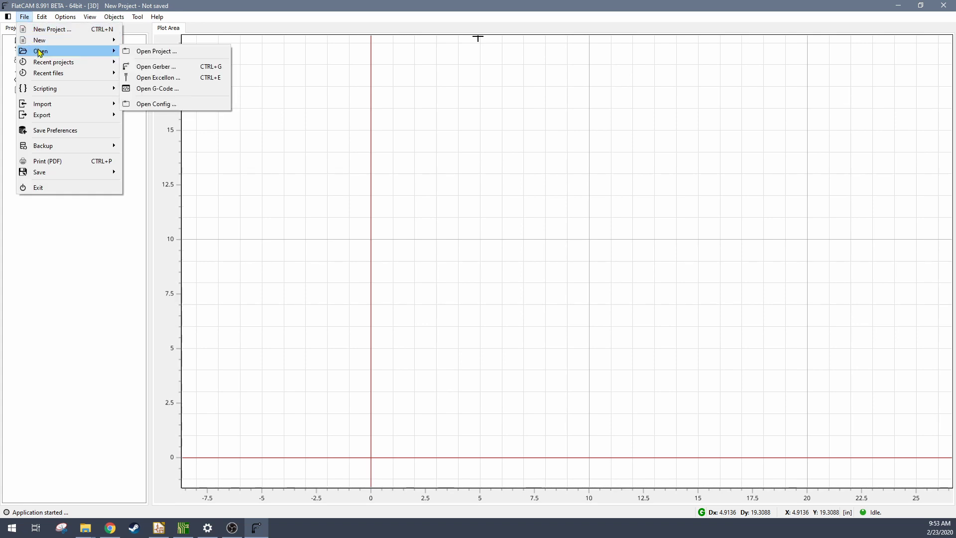
click(156, 67)
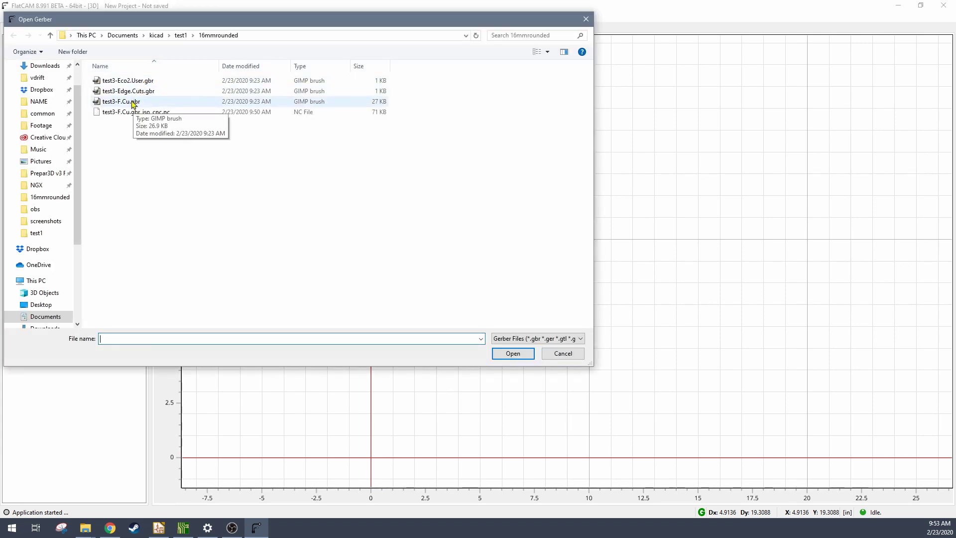
click(132, 102)
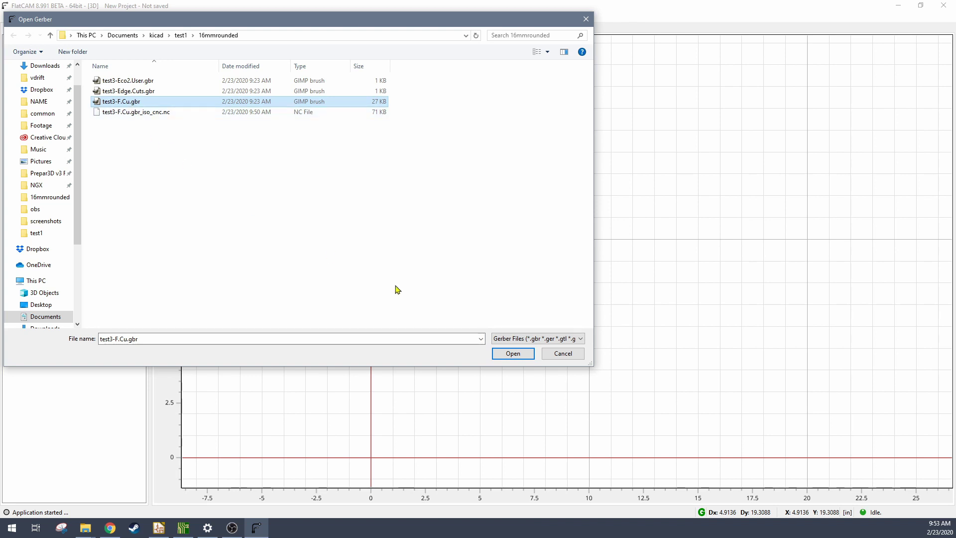
click(513, 354)
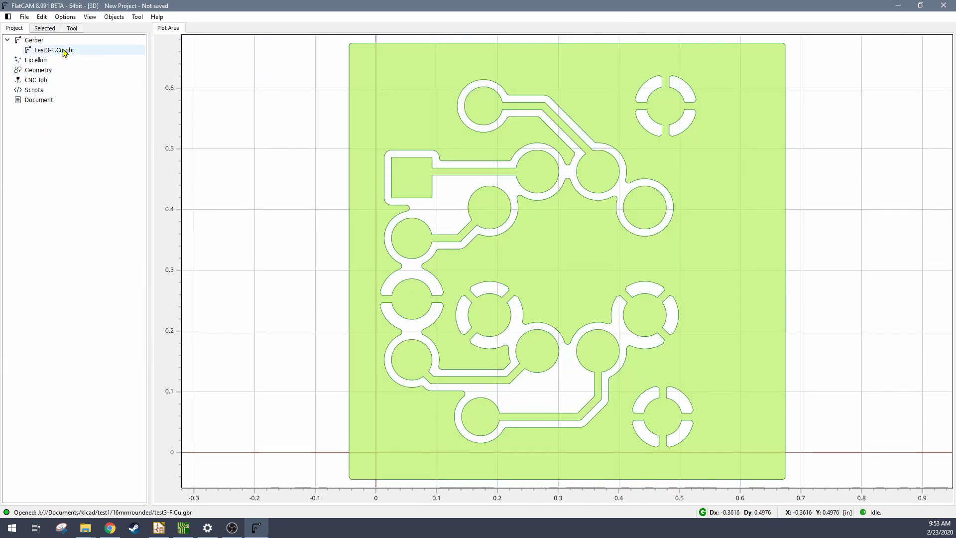
Generate isolation geometry for test3-F.Cu.gbr with a tool diameter of 0.0070 in and one pass.
click(64, 51)
click(51, 30)
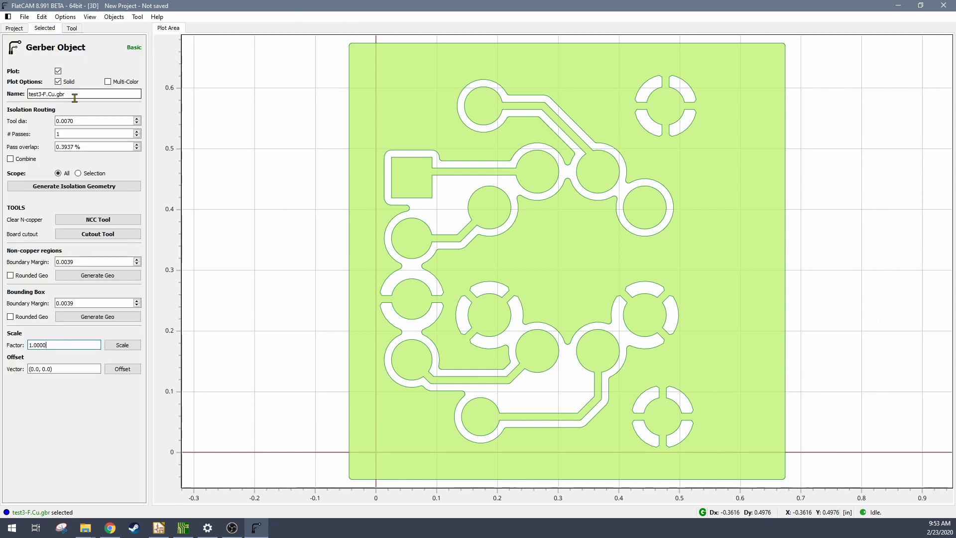
click(84, 119)
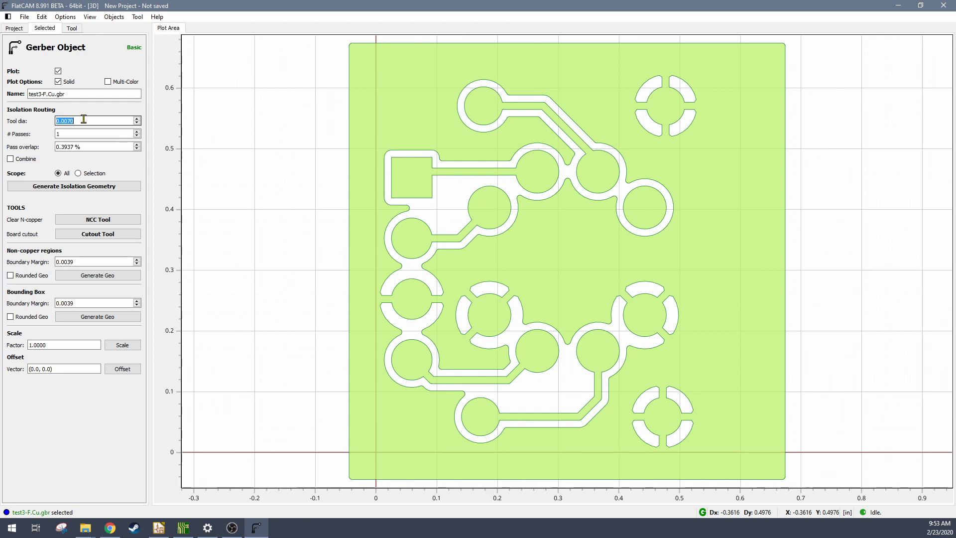
click(87, 187)
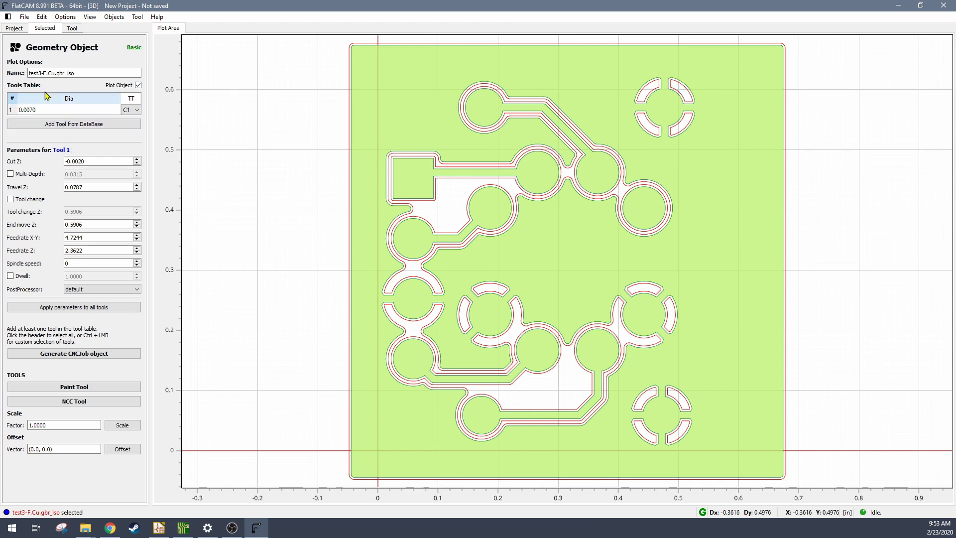
Edit the isolation geometry test3-F.Cu.gbr_iso to delete the outer path around the board's copper, and save the edited object.
click(21, 29)
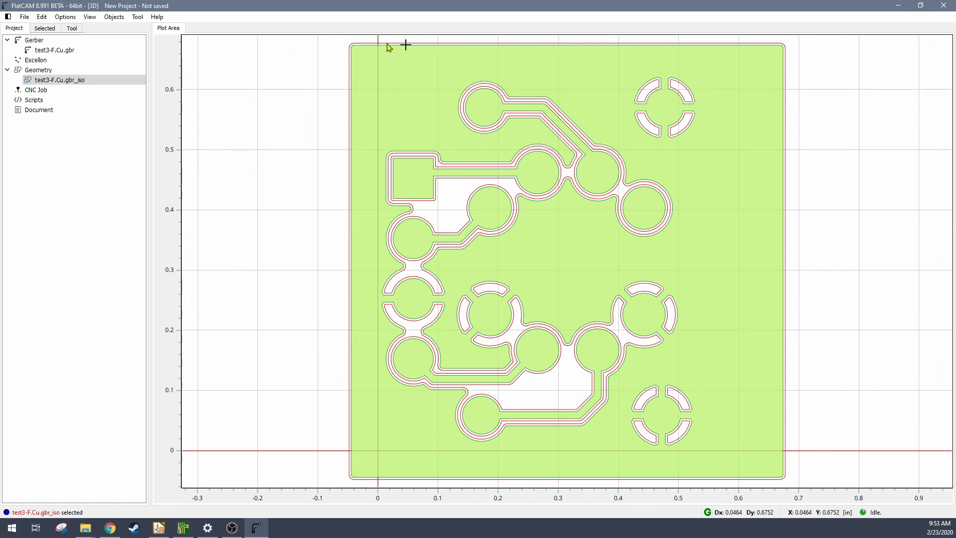
click(42, 16)
click(48, 29)
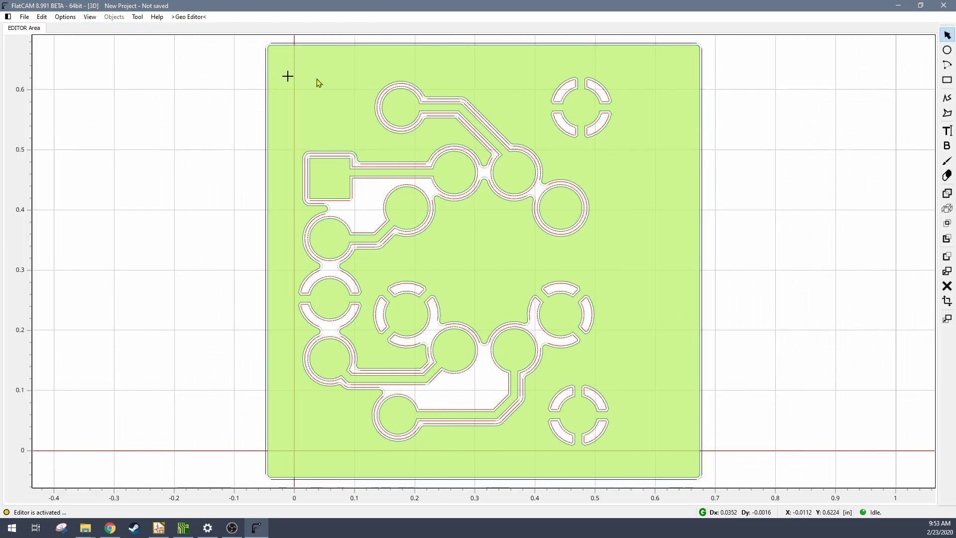
click(947, 287)
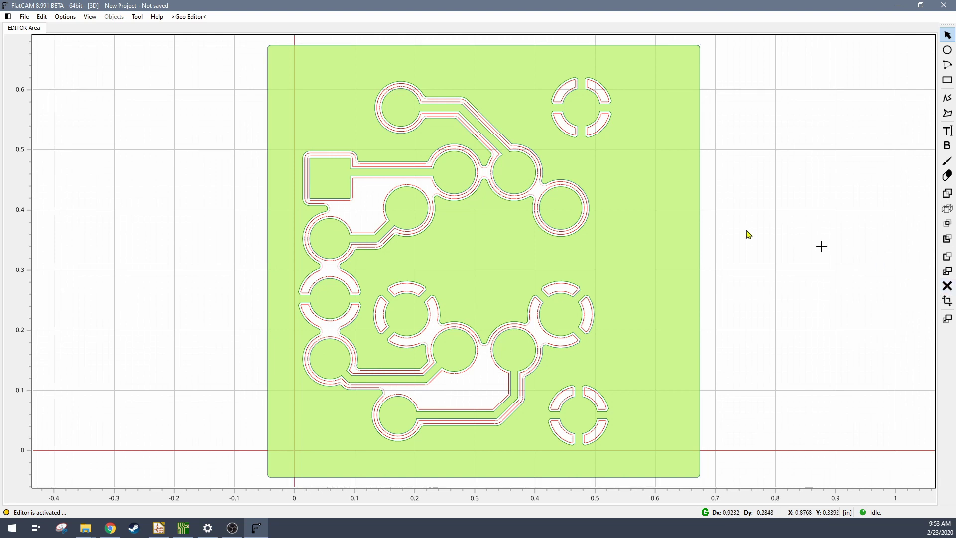
click(42, 17)
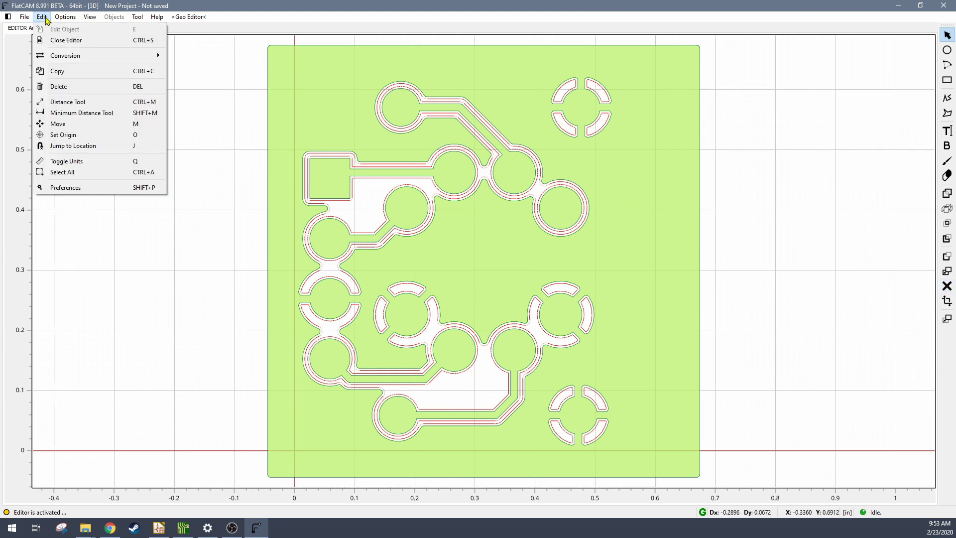
click(51, 40)
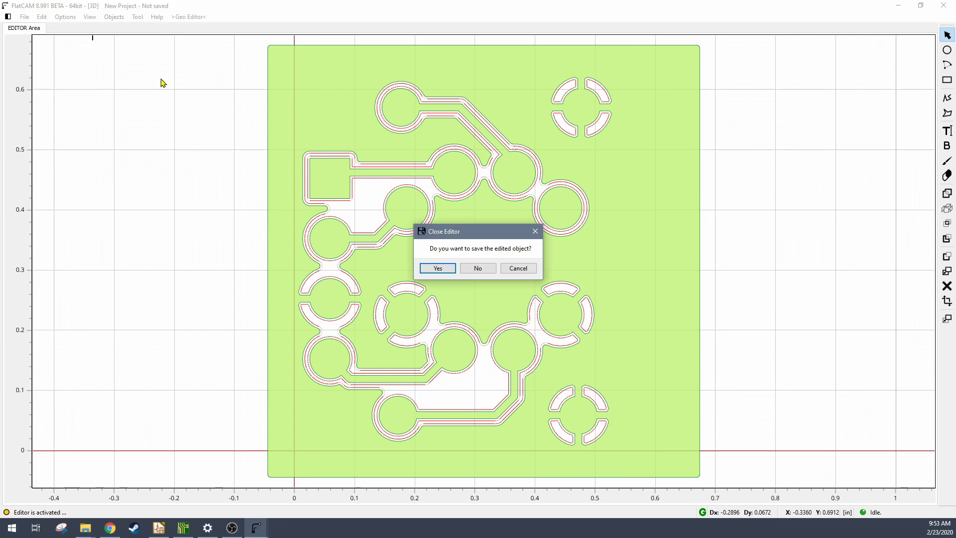
click(438, 268)
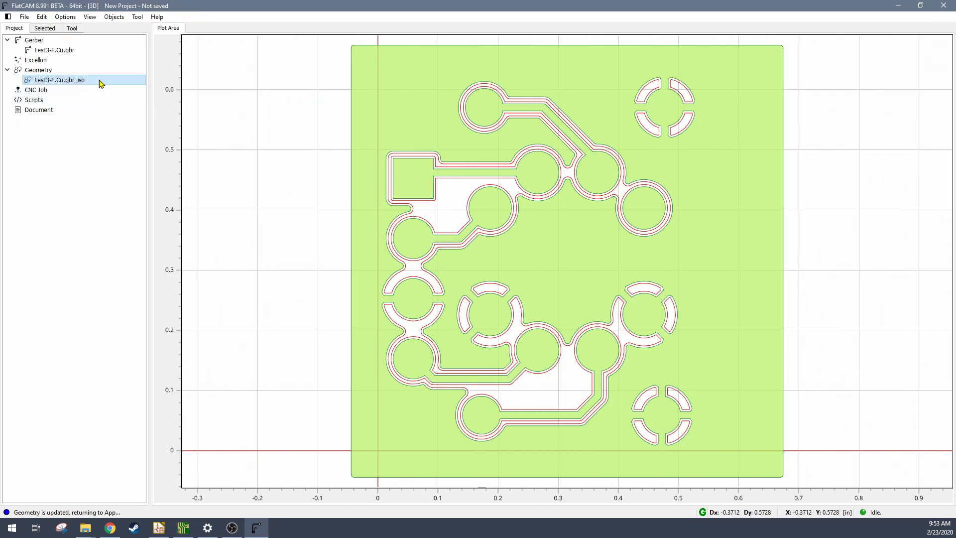
Generate a CNC job from the edited isolation geometry with a cut depth of -0.0020 in.
click(44, 28)
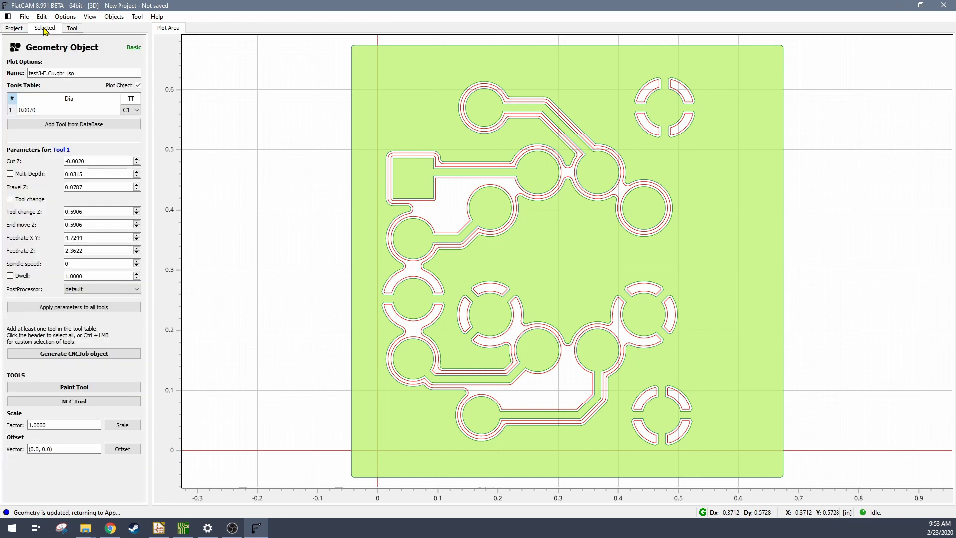
click(94, 162)
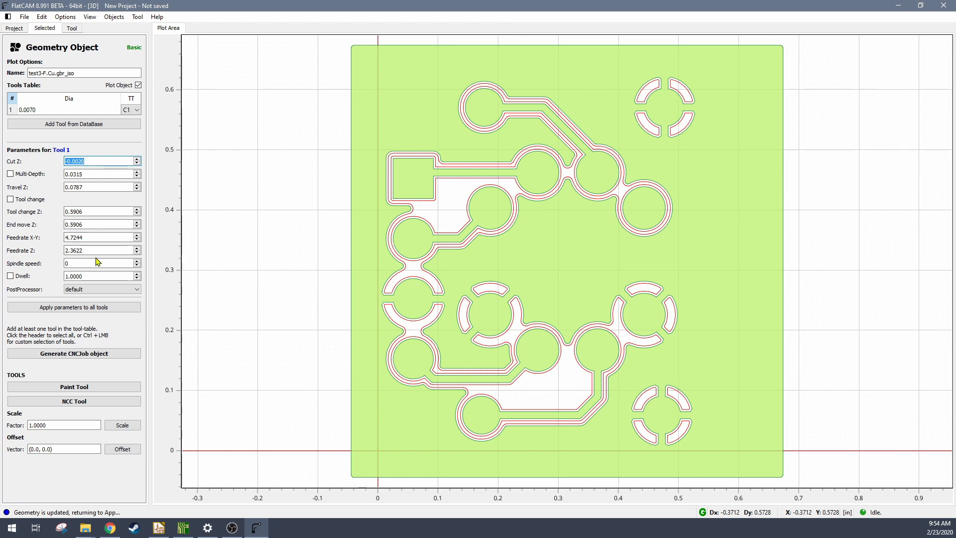
click(85, 354)
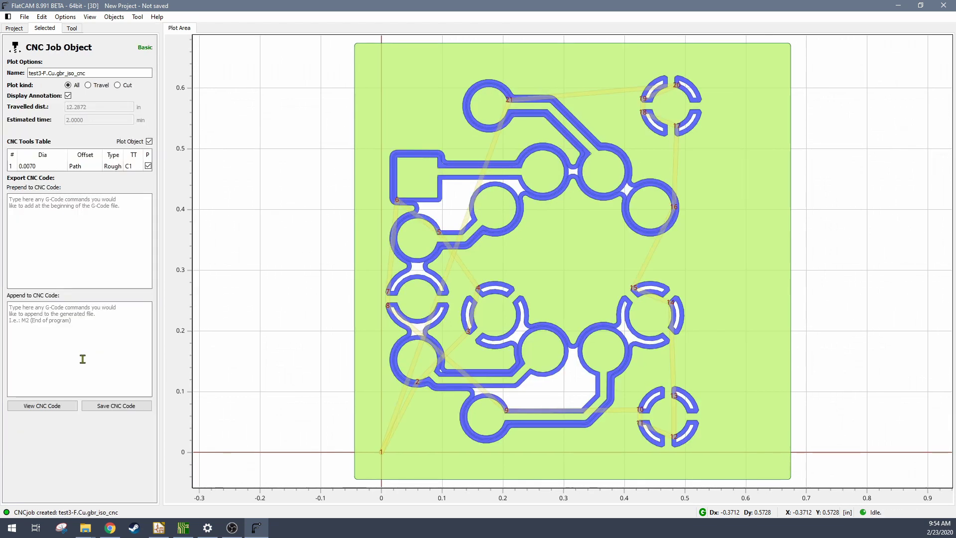
Save the isolation job's CNC code as test3-F.Cu.gbr_iso_cnc.nc in the 16mmrounded folder, replacing the existing file.
click(103, 407)
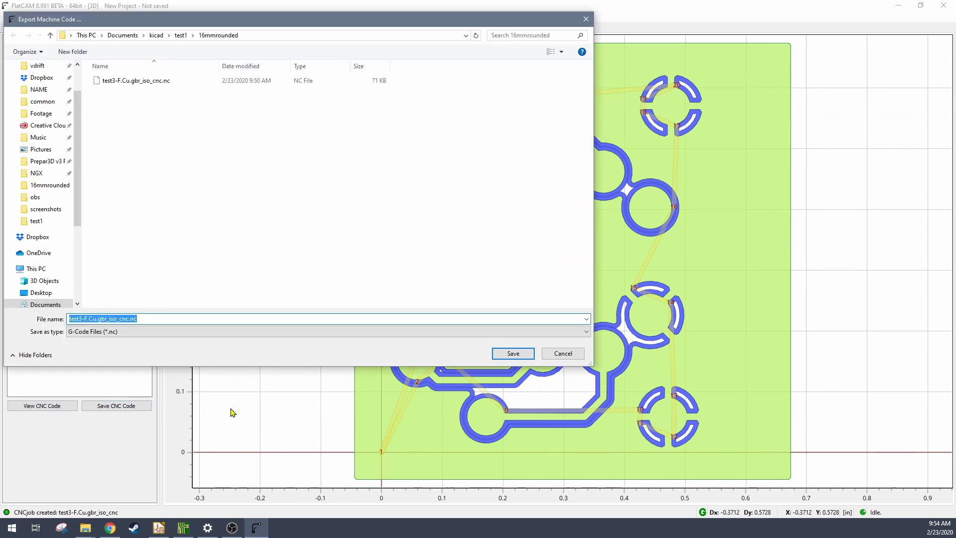
click(514, 354)
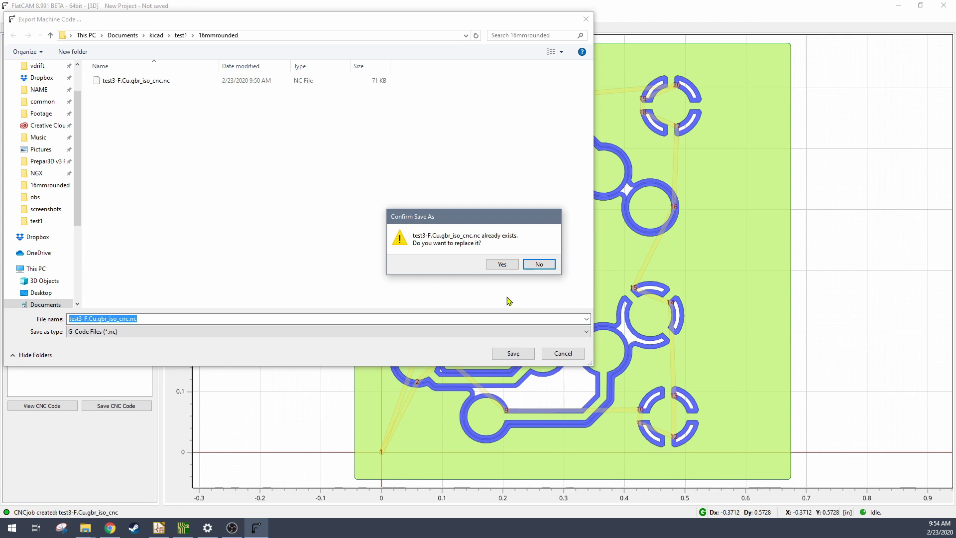
click(503, 264)
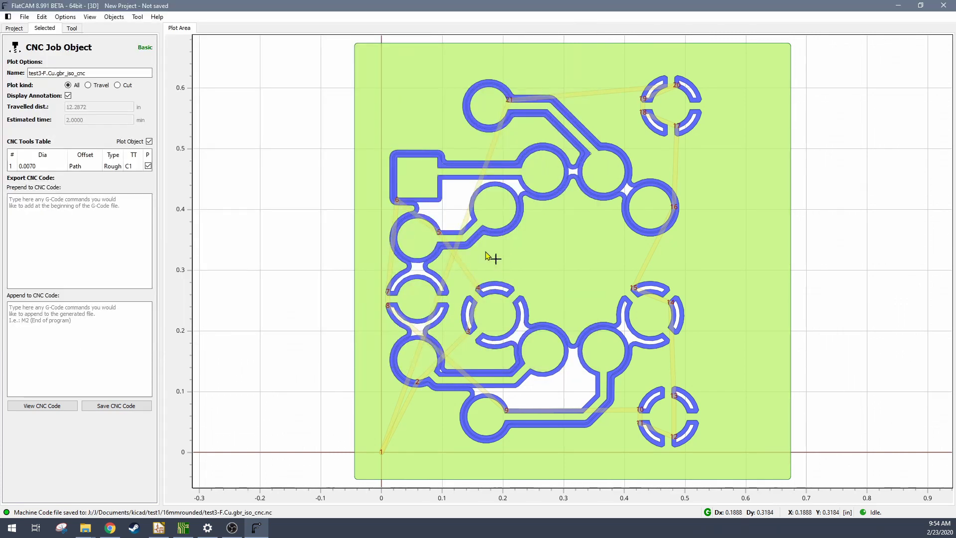
Open the Gerber file test3-Eco2.User.gbr in the project and select it.
click(17, 29)
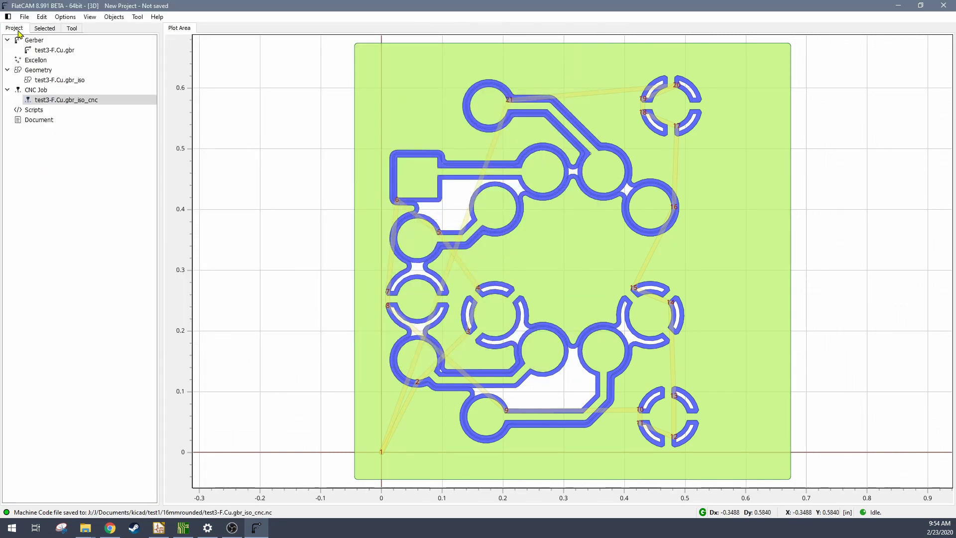
click(23, 17)
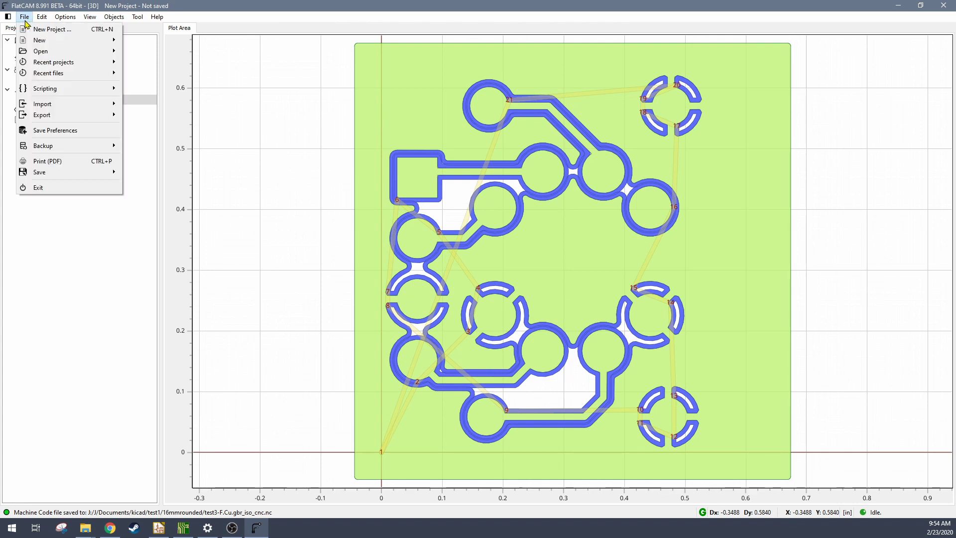
mouse_move(49, 53)
click(156, 64)
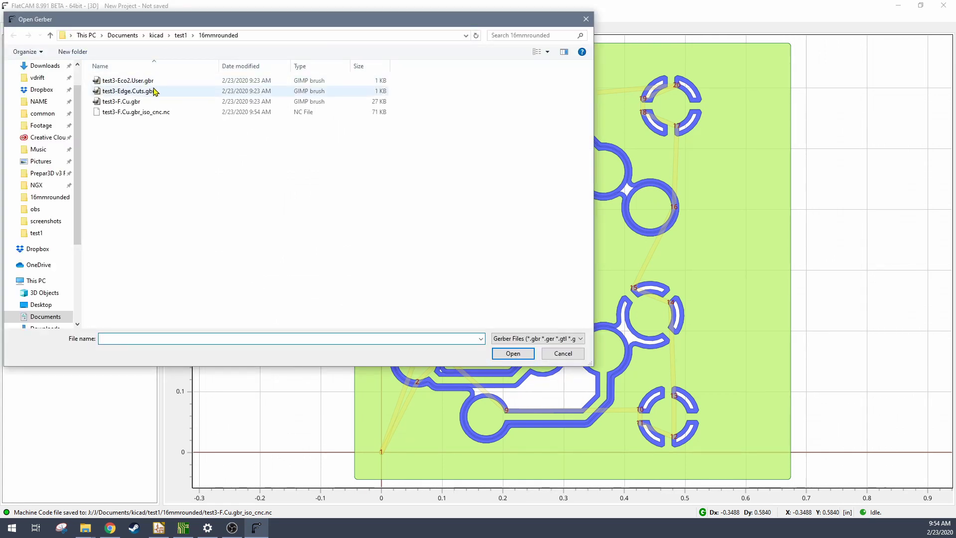
click(154, 81)
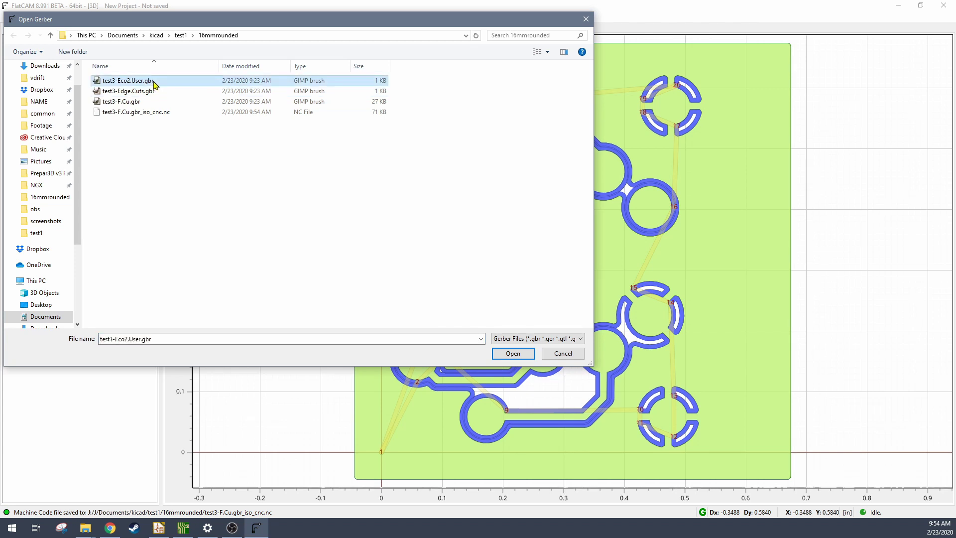
click(513, 354)
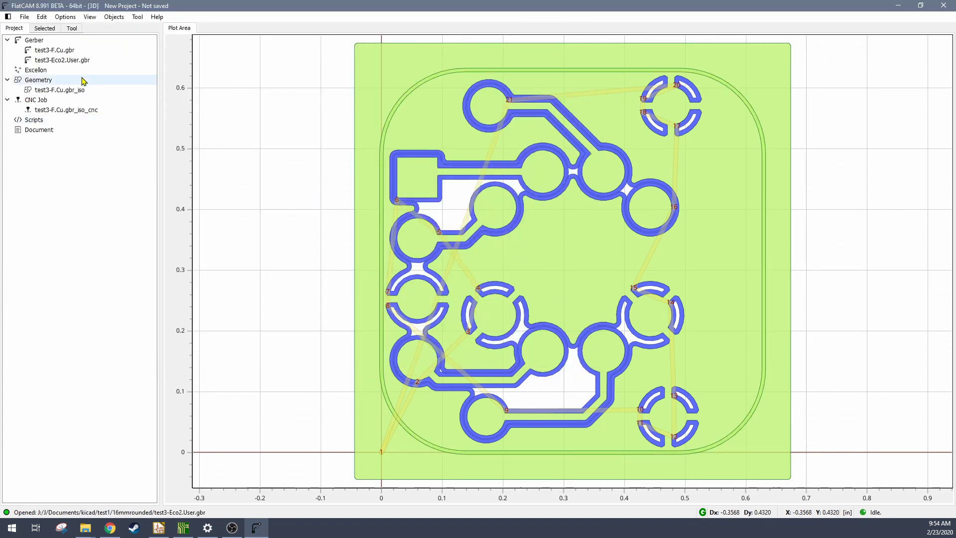
click(72, 61)
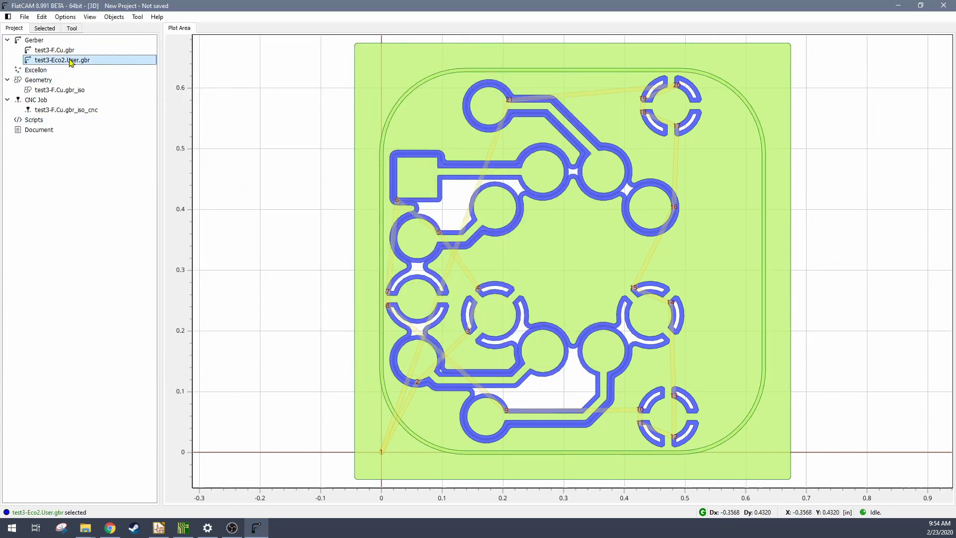
Start the Cutout Tool for a single board and choose test3-Eco2.User.gbr as the object to cut out.
click(52, 33)
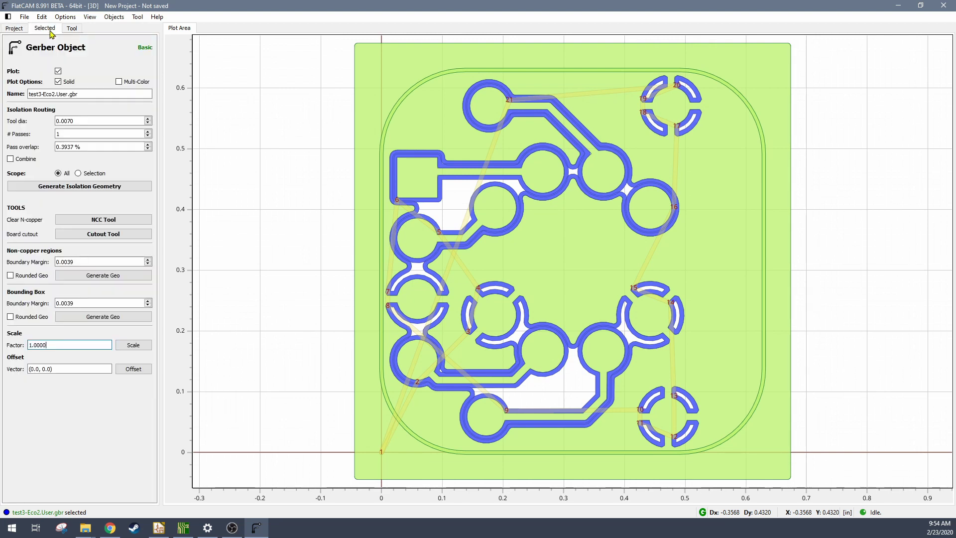
click(93, 234)
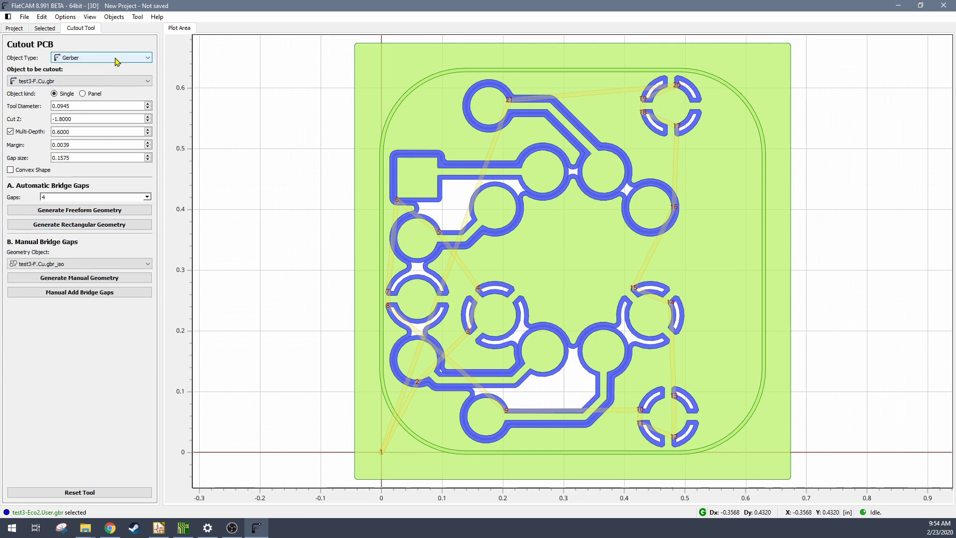
click(115, 83)
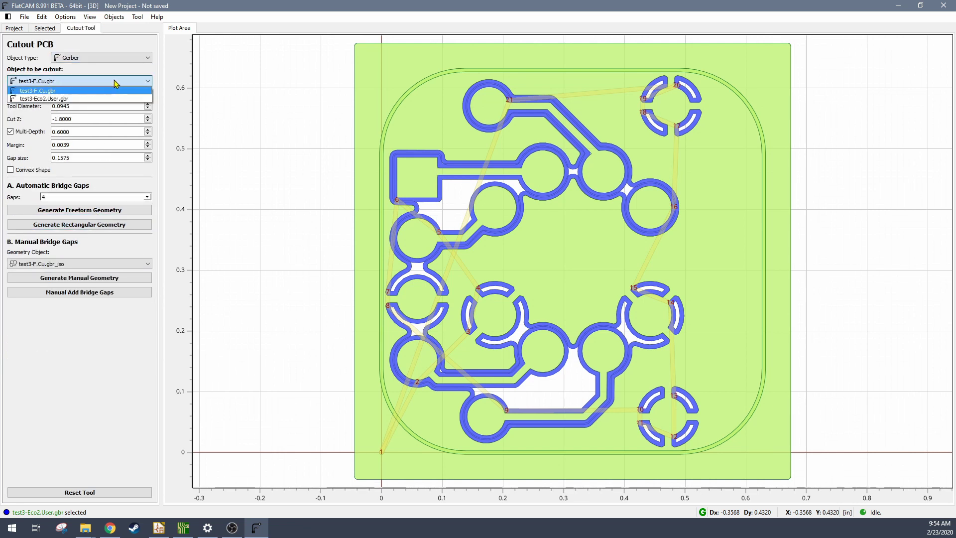
click(112, 96)
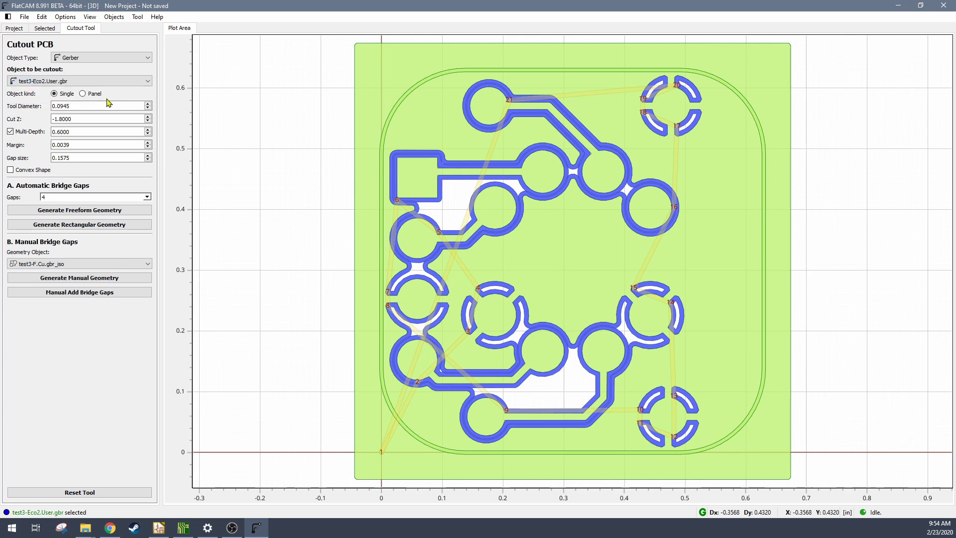
Set the cutout tool diameter to 0.0787 in, cut Z to -0.0669 in and margin to 0, with multi-depth disabled.
double_click(84, 106)
double_click(62, 120)
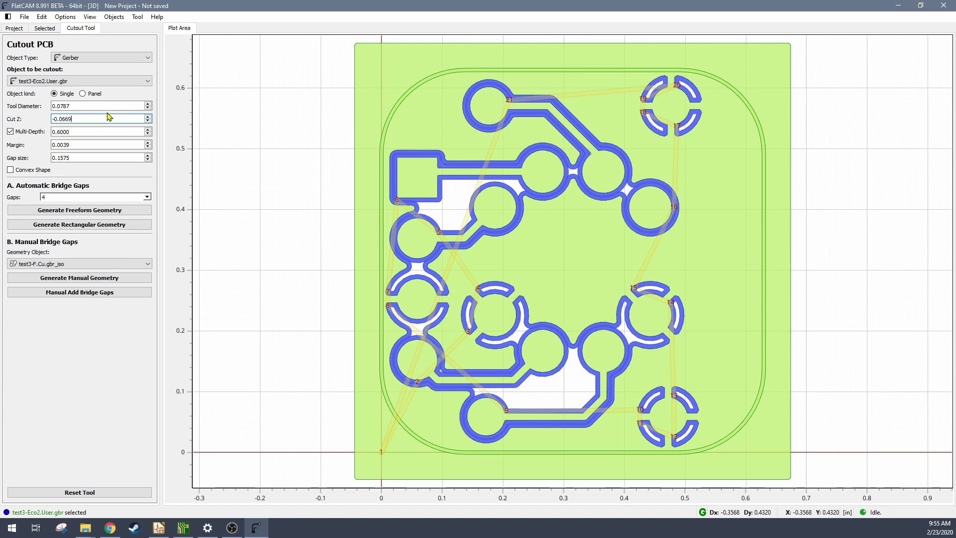
text(-0.0669)
click(11, 131)
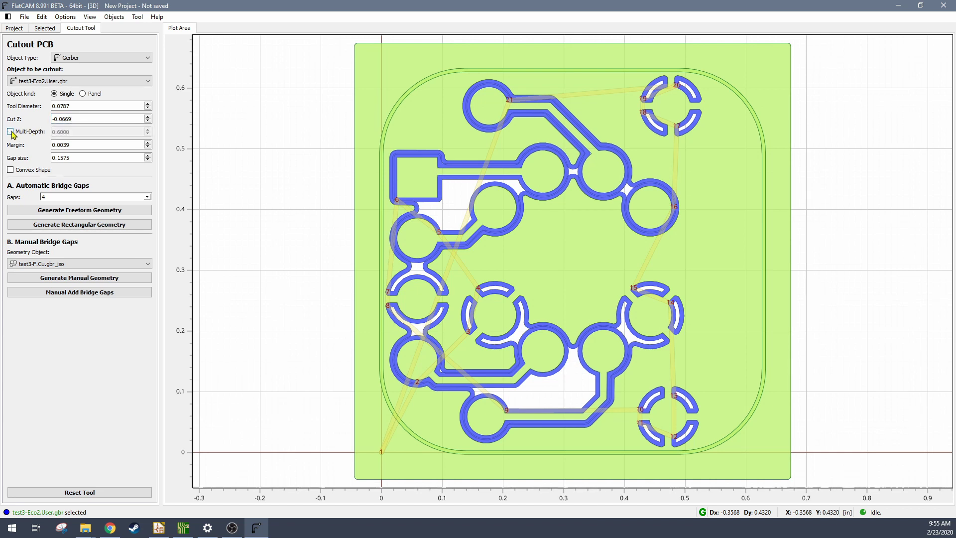
double_click(62, 144)
text(0)
Generate the freeform cutout geometry for the board outline with bridge gaps set to None.
click(82, 197)
click(79, 205)
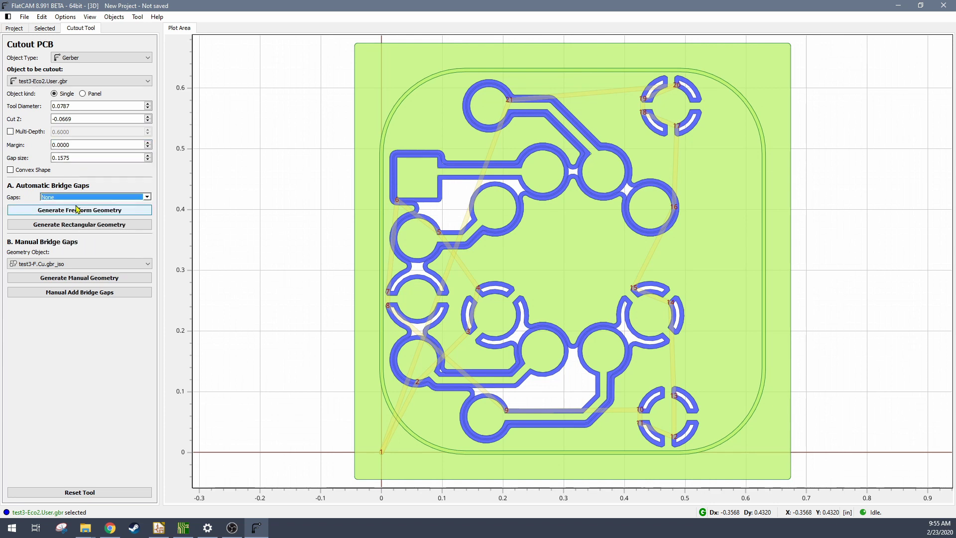
click(63, 210)
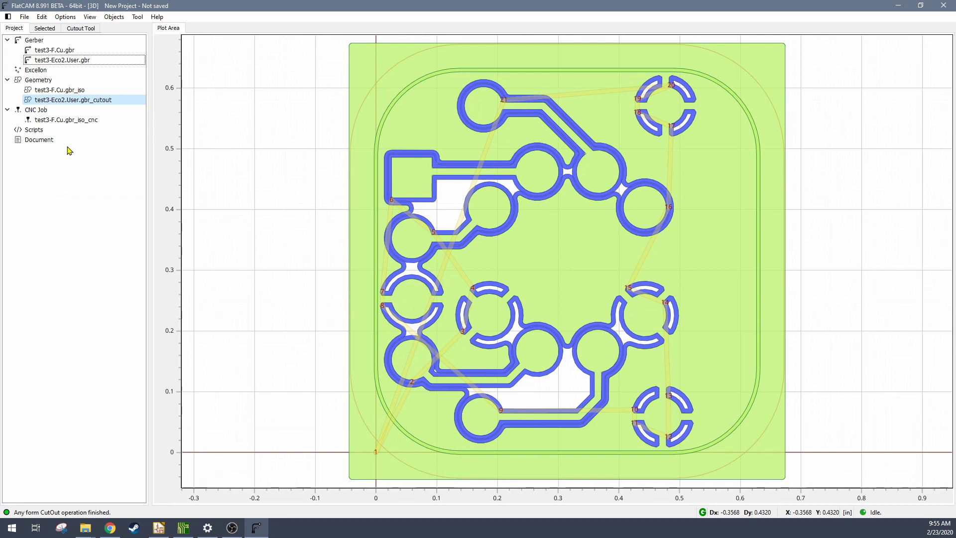
Generate a CNC job from test3-Eco2.User.gbr_cutout and save its code as test3-Eco2.User.gbr_cutout_cnc.nc in the 16mmrounded folder.
click(77, 99)
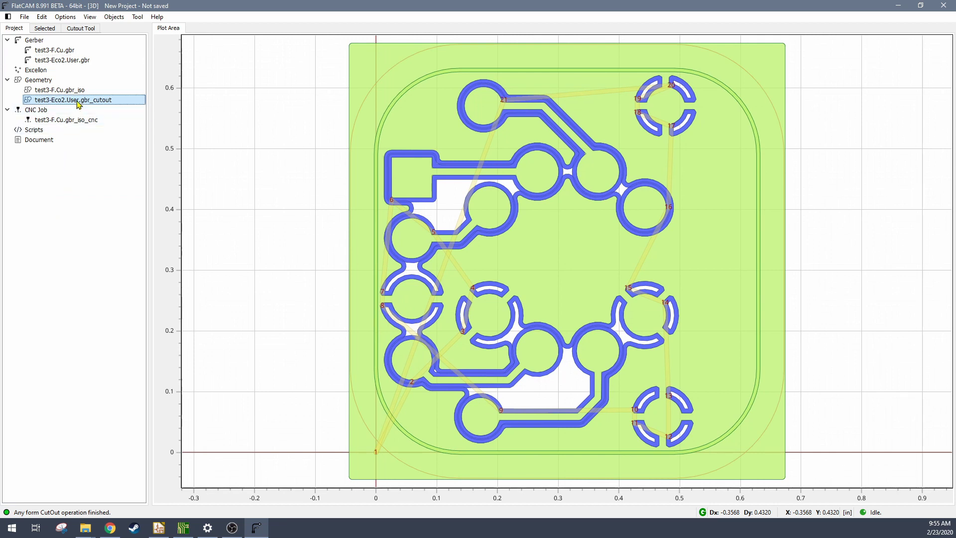
click(49, 29)
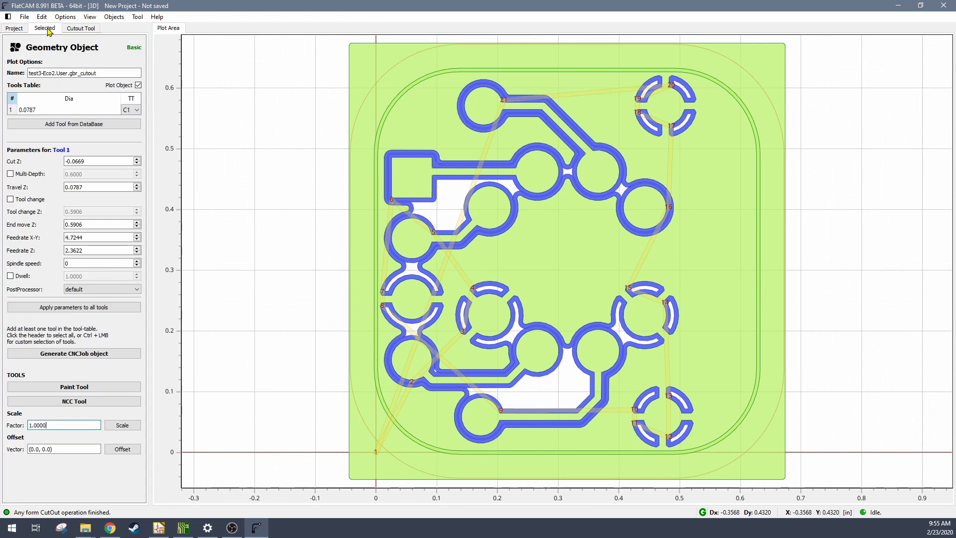
click(83, 357)
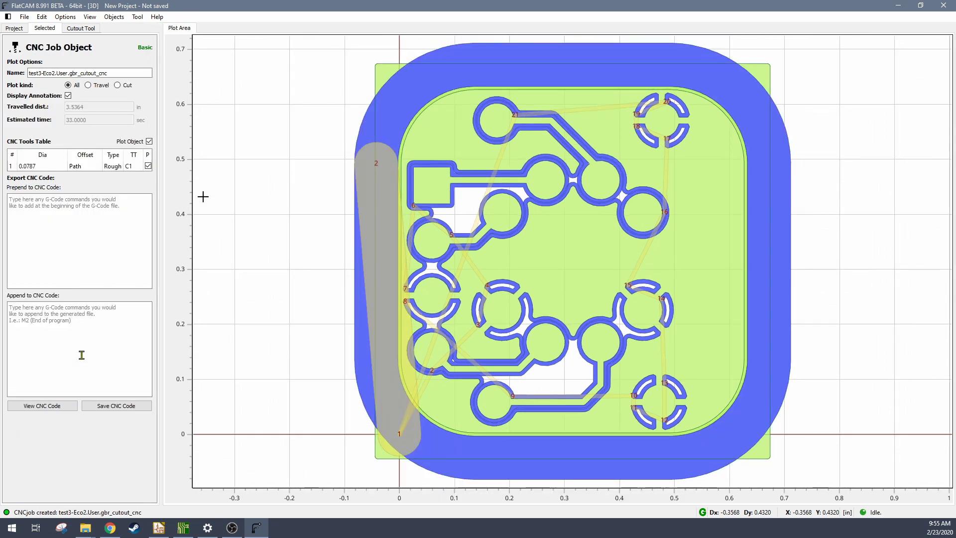
click(110, 407)
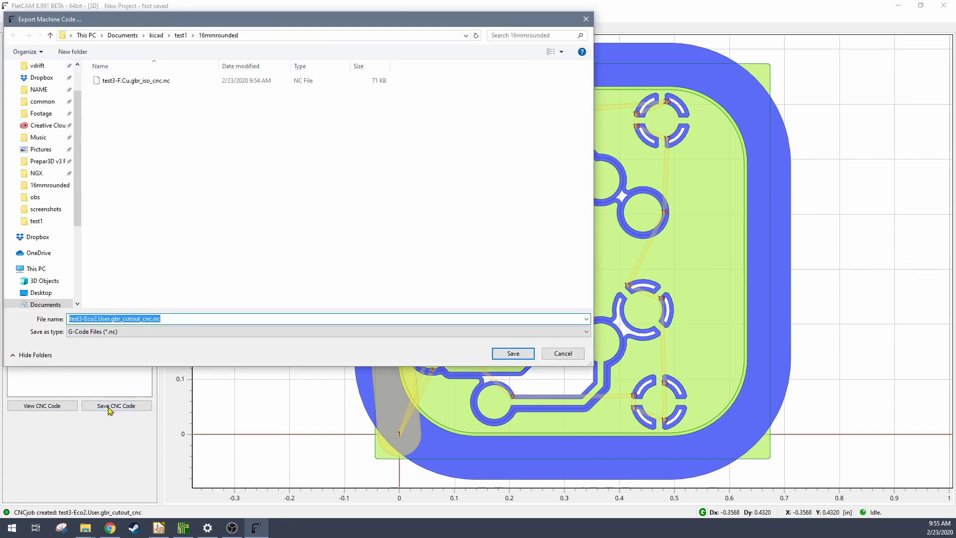
click(513, 354)
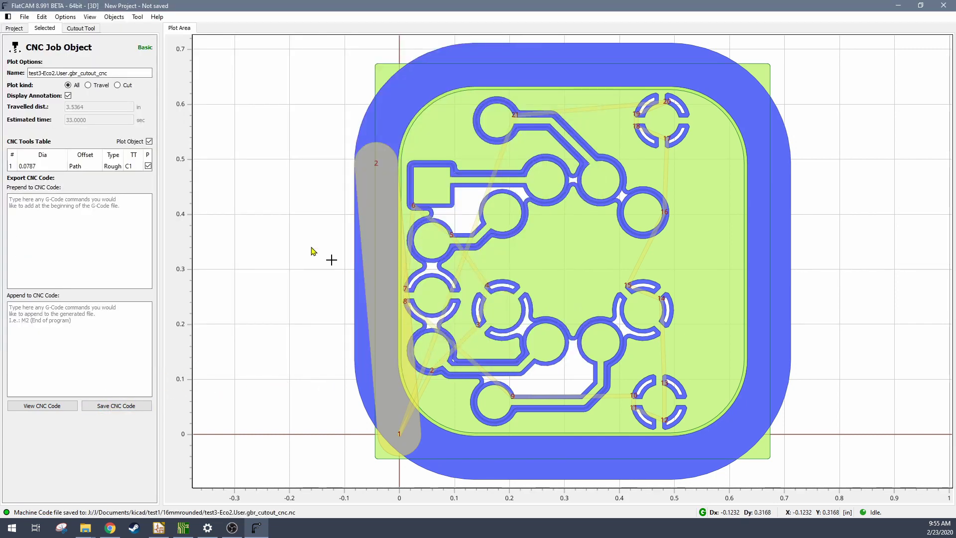
Open the Excellon drill file test3-PTH.drl from the 16mmrounded folder in the project.
click(20, 30)
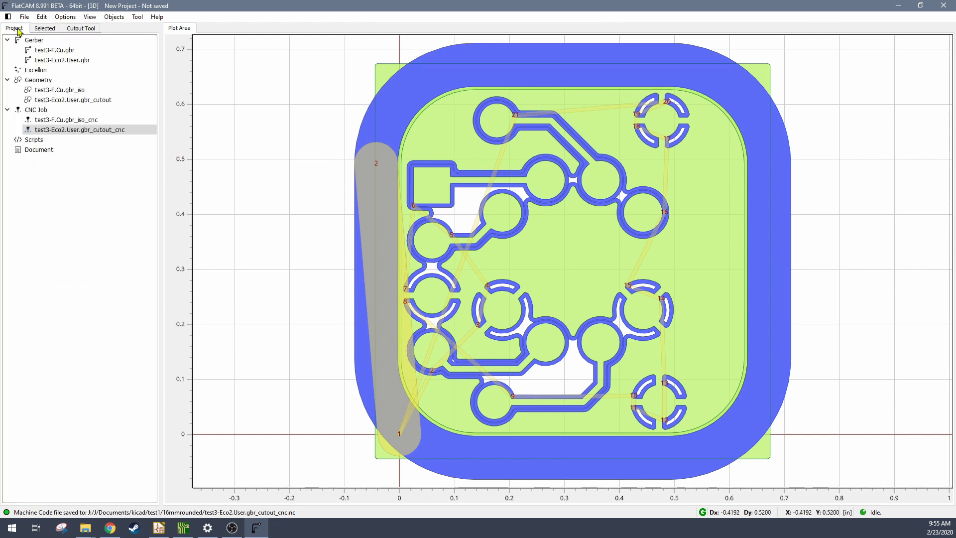
click(25, 17)
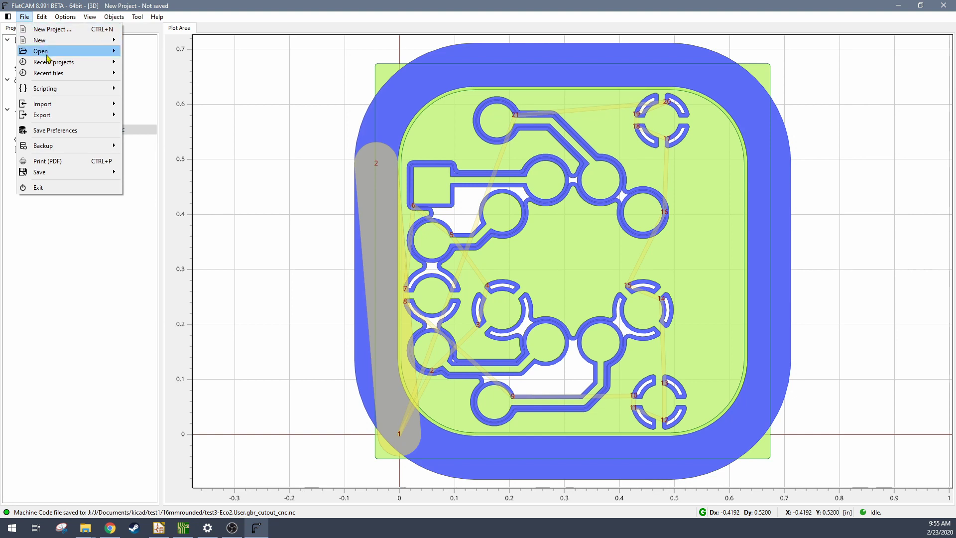
mouse_move(47, 52)
click(158, 78)
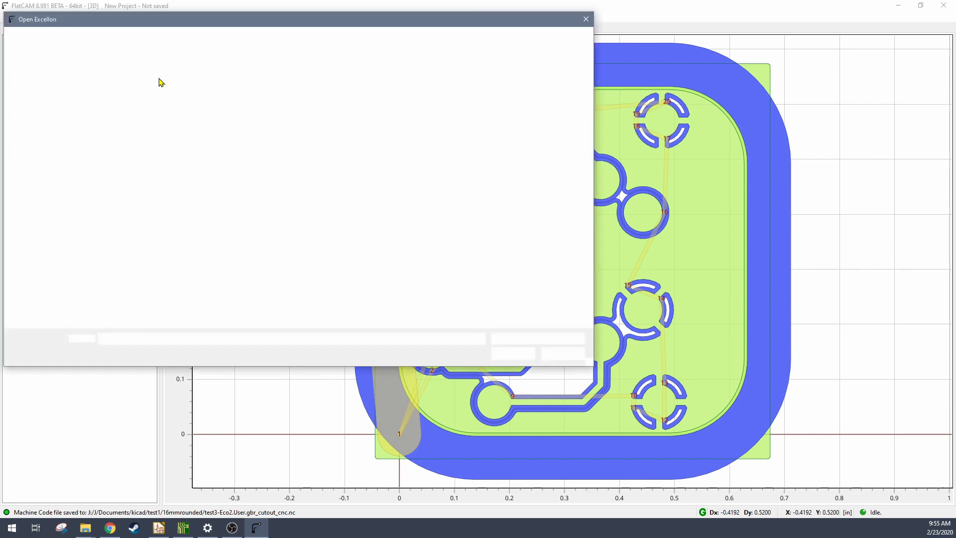
click(126, 93)
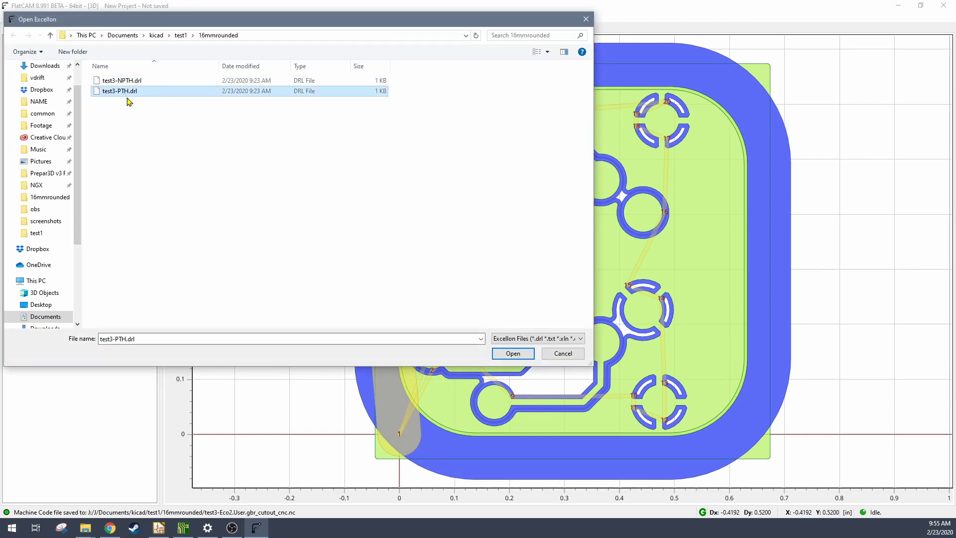
click(507, 354)
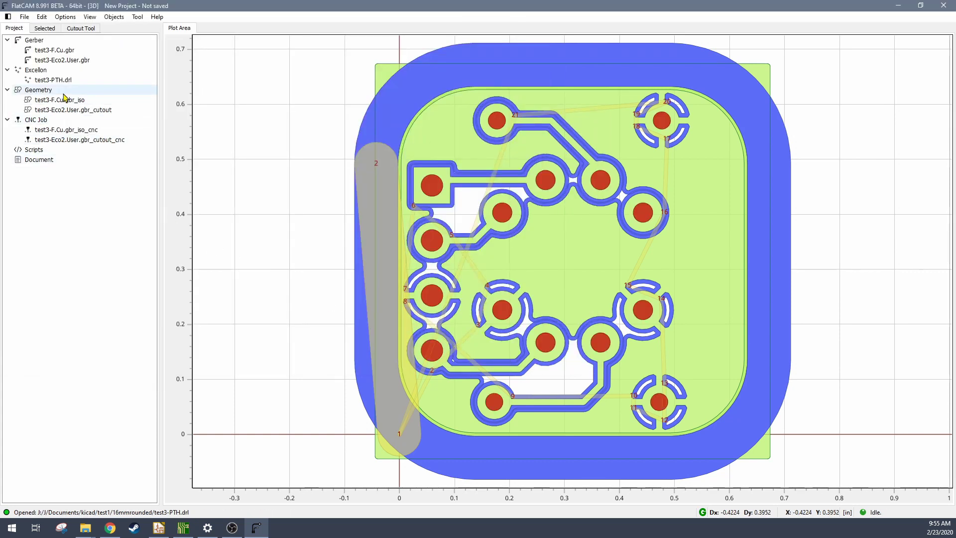
Toggle the plot of each drill size in test3-PTH.drl off and on to examine which holes it covers.
click(53, 80)
click(49, 29)
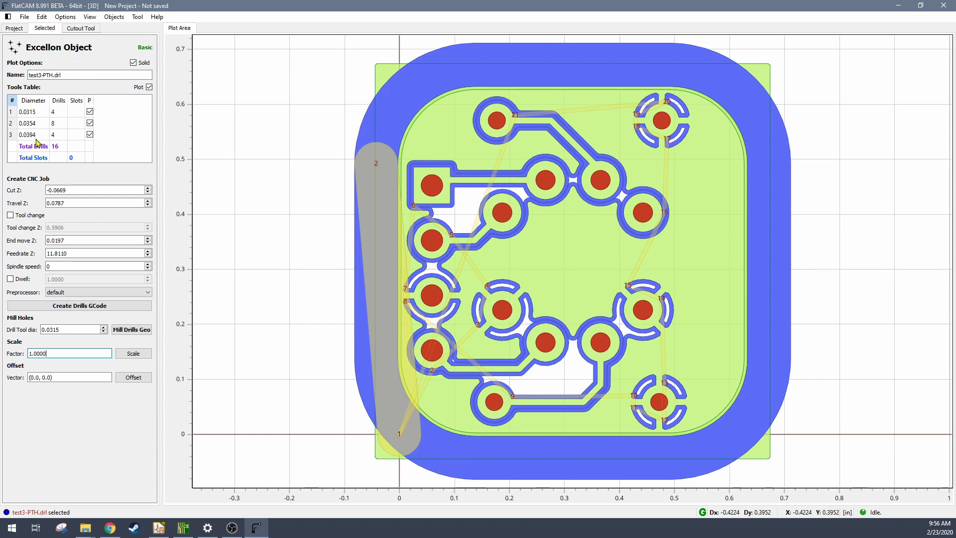
click(90, 112)
click(90, 112)
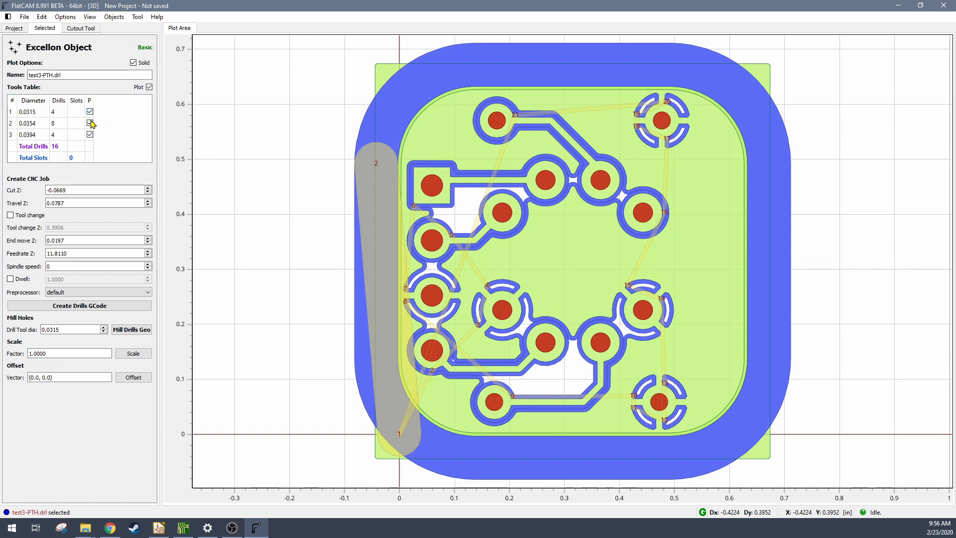
click(90, 123)
click(90, 123)
click(90, 135)
click(90, 135)
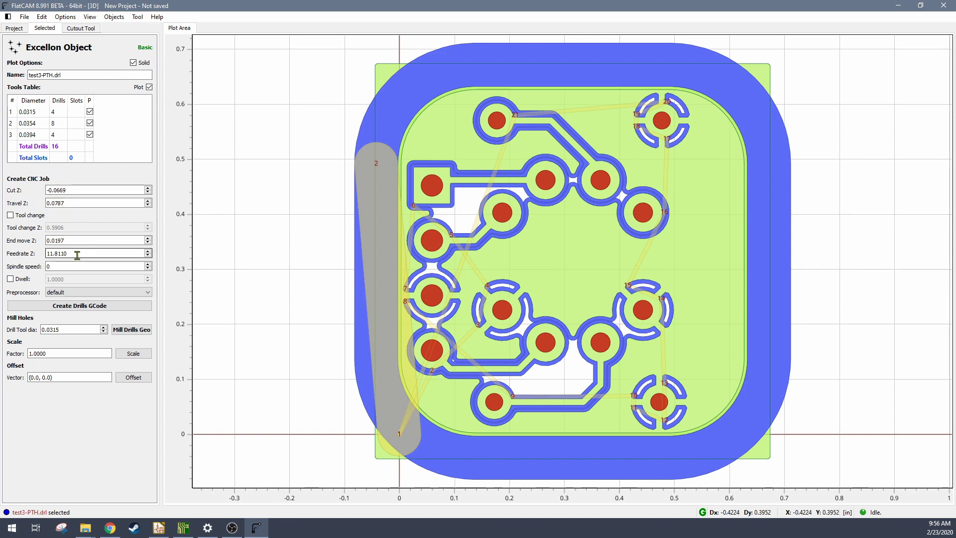
Create drill G-code for only the 0.0315 in tool and save it as test3-PTH.0.8mm.drl_cnc.nc in the 16mmrounded folder.
click(13, 113)
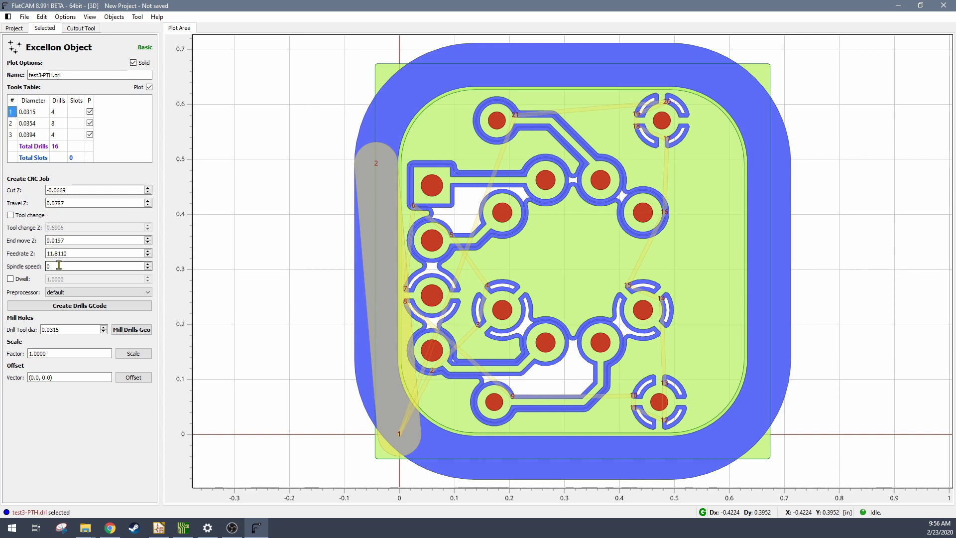
click(67, 306)
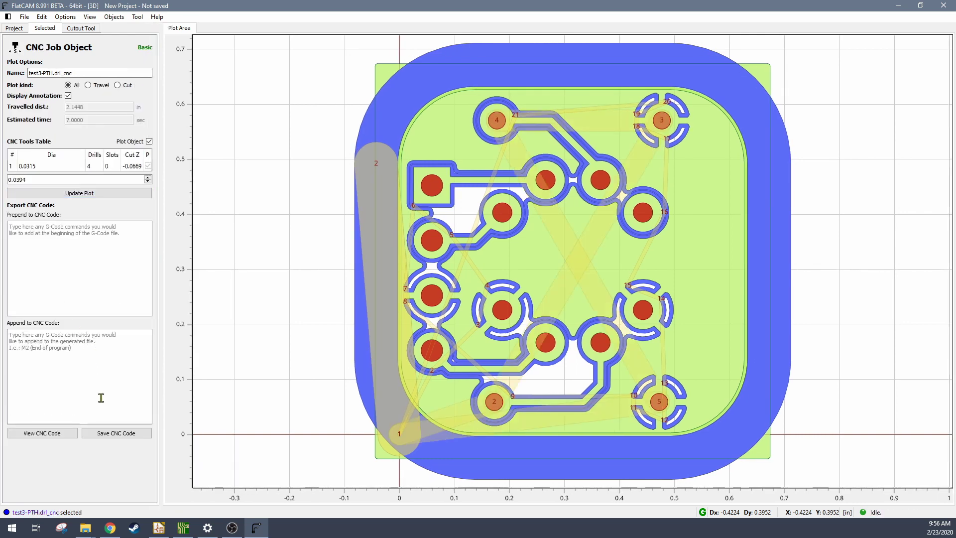
click(111, 435)
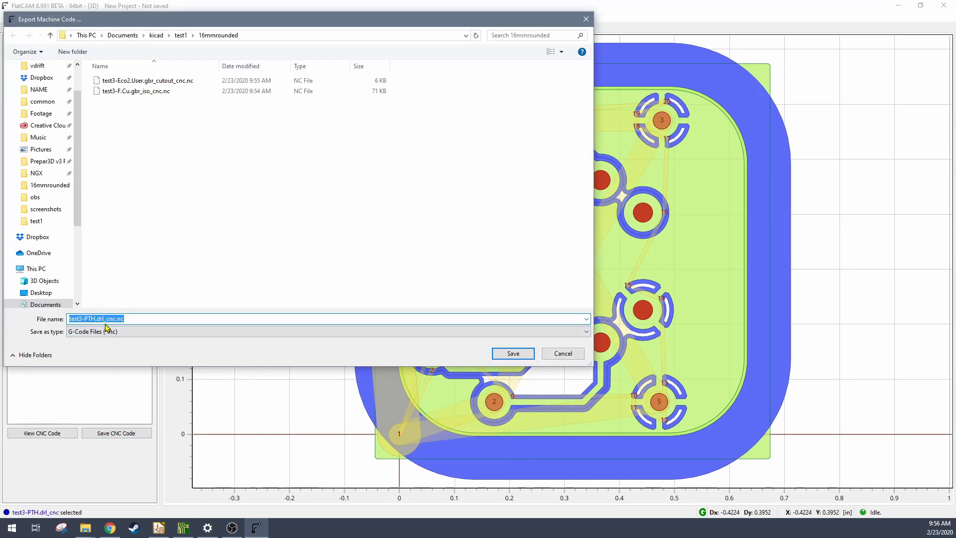
click(98, 319)
text(0.8mm)
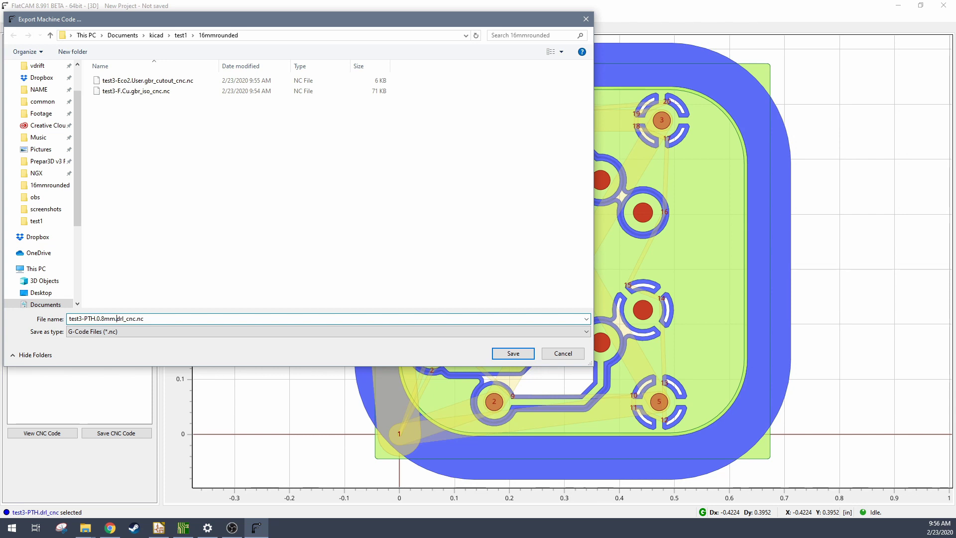
click(514, 357)
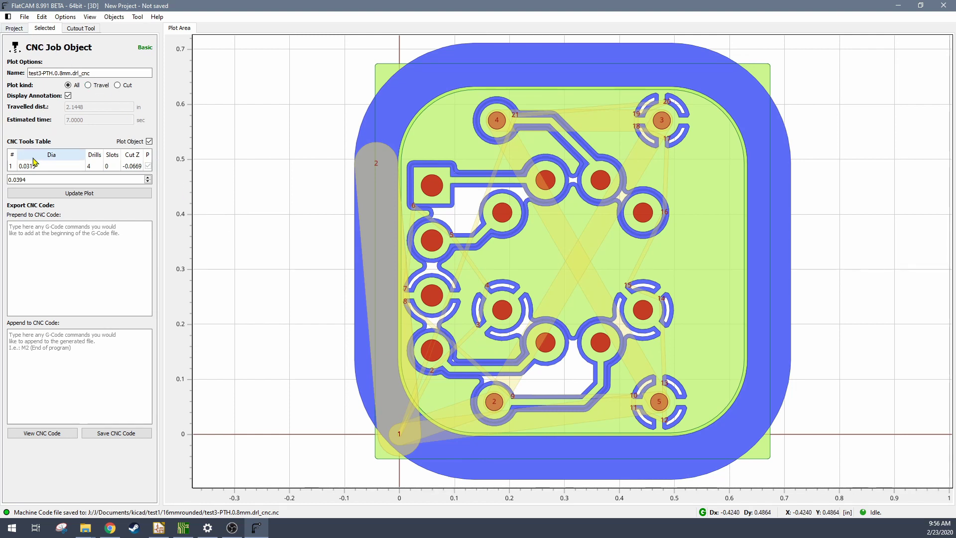
Set the plotted tool diameter of the 0.8 mm drill job to 0.0315 in and update its plot.
double_click(23, 179)
click(26, 179)
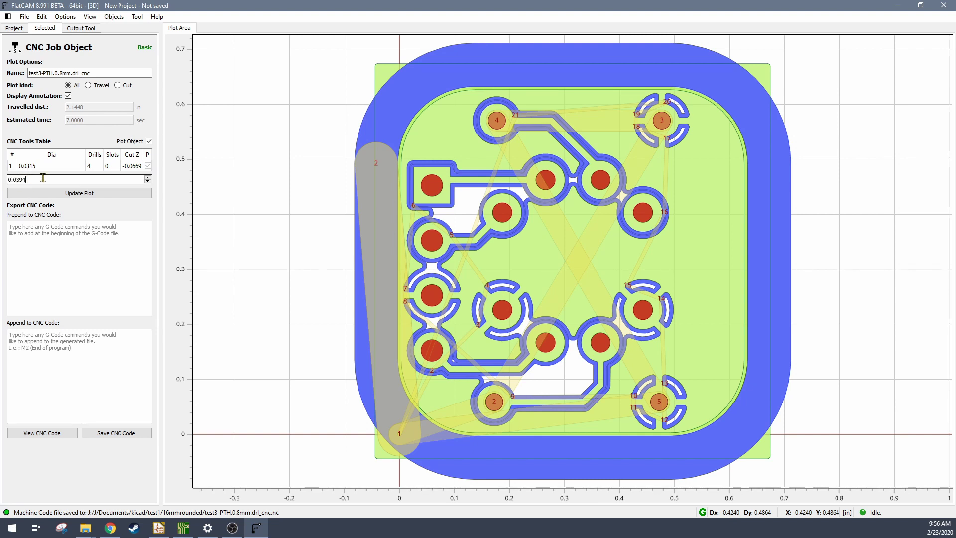
key(BackSpace)
key(BackSpace)
text(15)
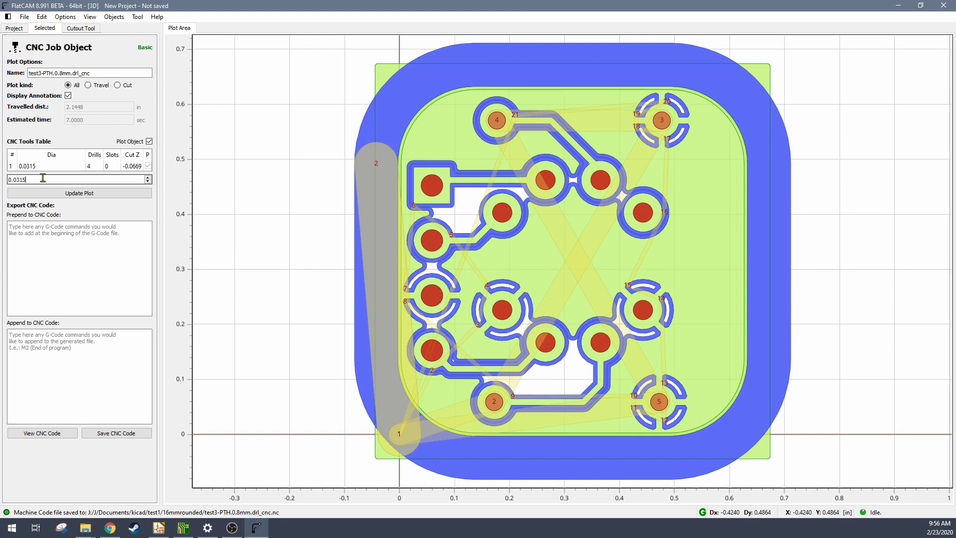
click(79, 194)
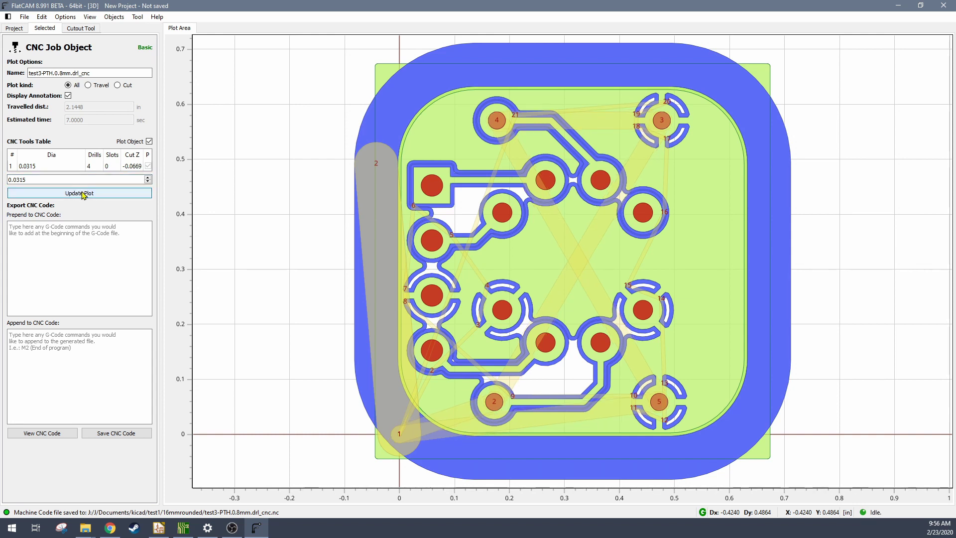
Create drill G-code from test3-PTH.drl for the 0.0354 in and 0.0394 in tools together.
click(15, 28)
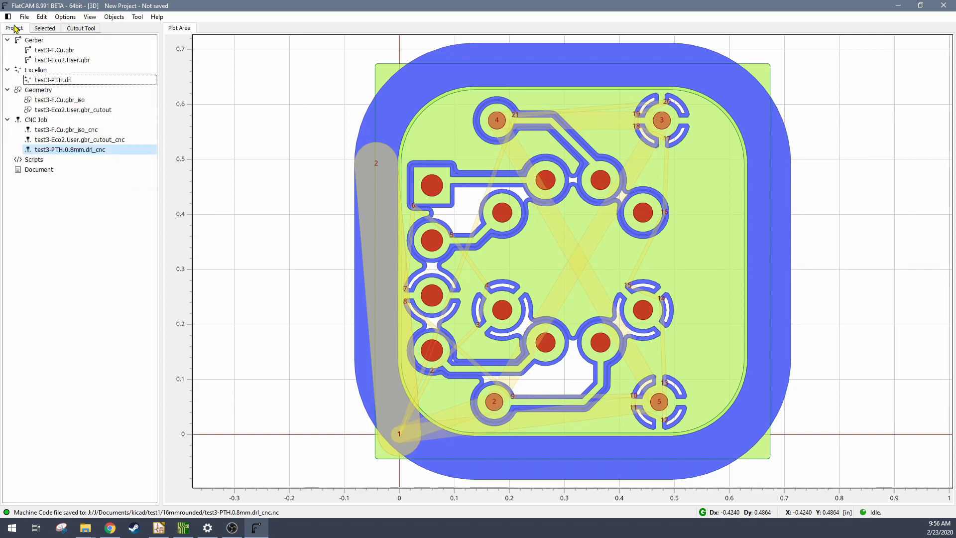
click(54, 80)
click(43, 28)
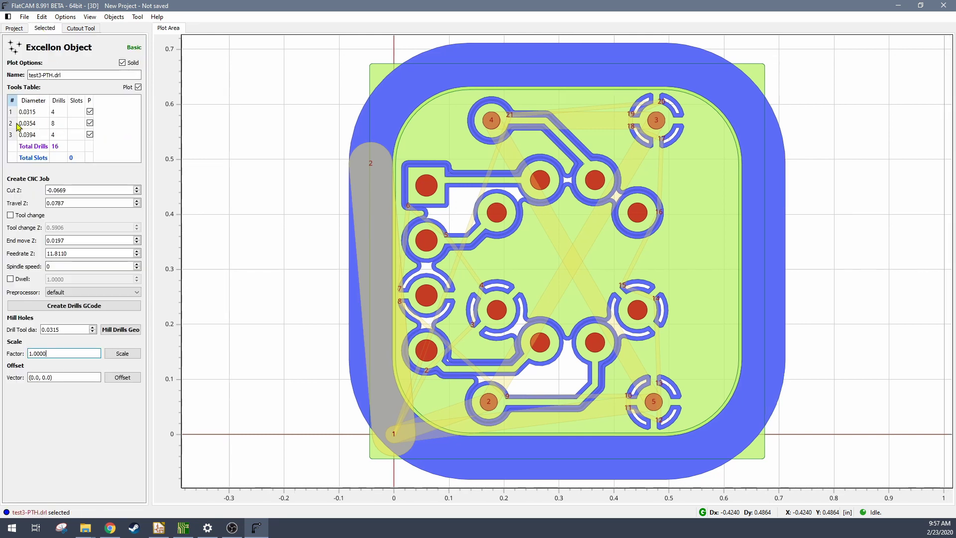
drag(15, 123, 11, 130)
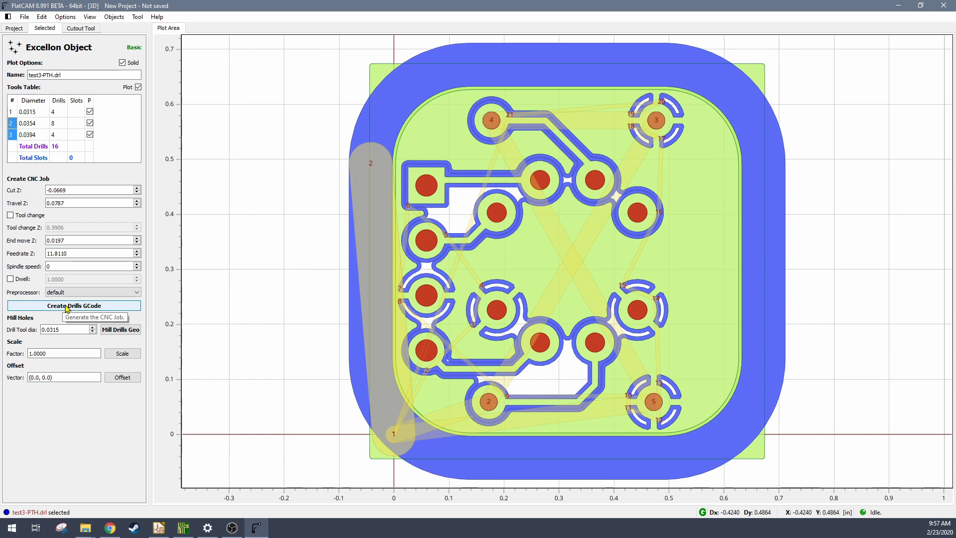
click(67, 306)
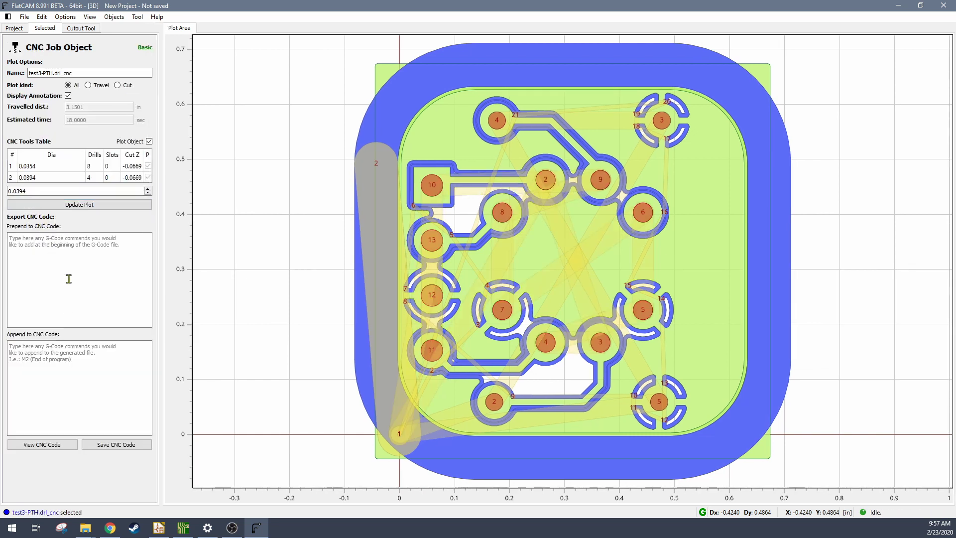
Save the larger holes' drill code as test3-PTH.1.0mm.drl_cnc.nc in the 16mmrounded folder.
click(114, 446)
click(98, 318)
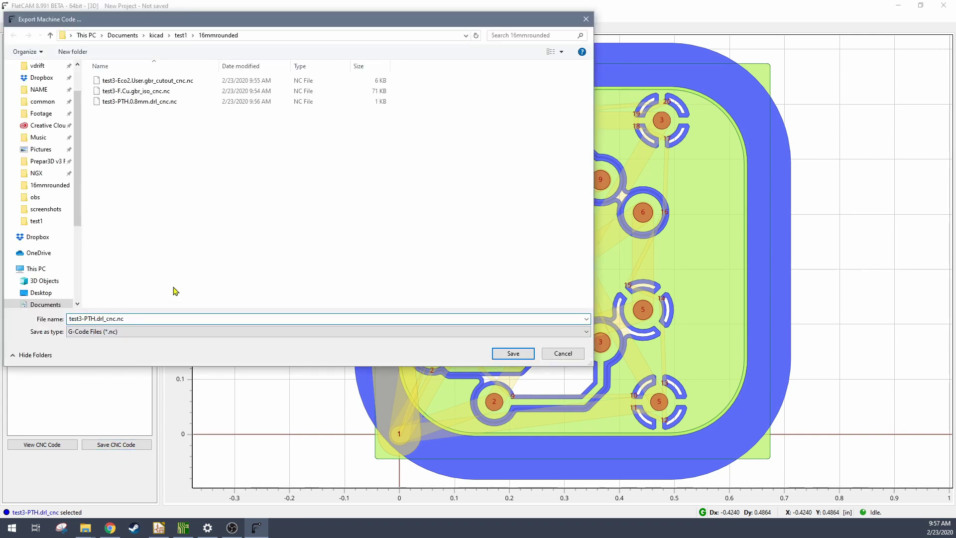
text(1.0mm.)
click(514, 353)
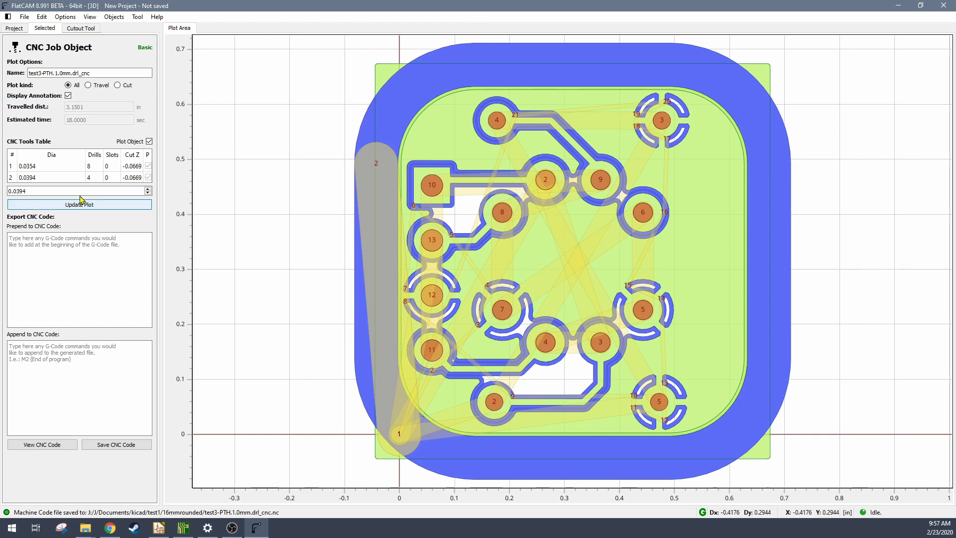
click(22, 30)
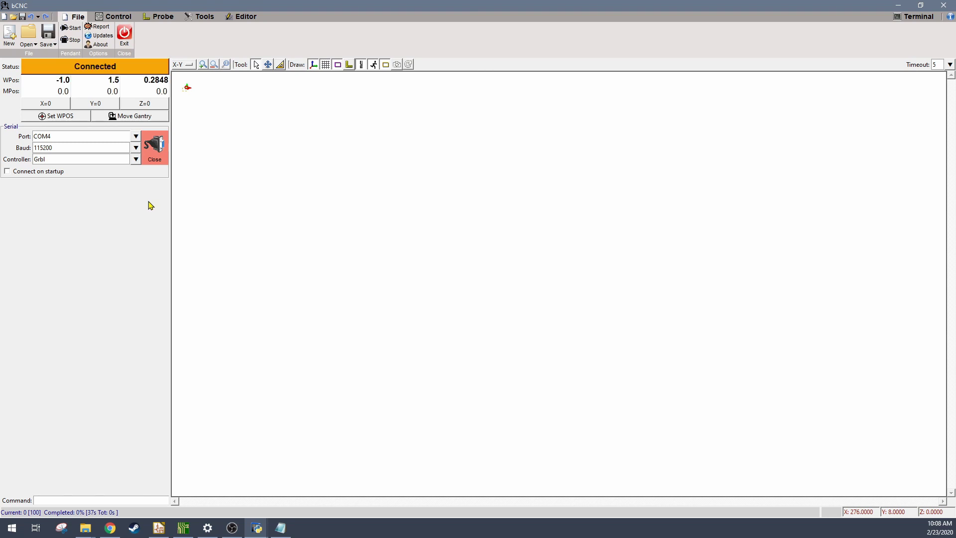
In bCNC, set the machine controller's units to inch.
click(121, 18)
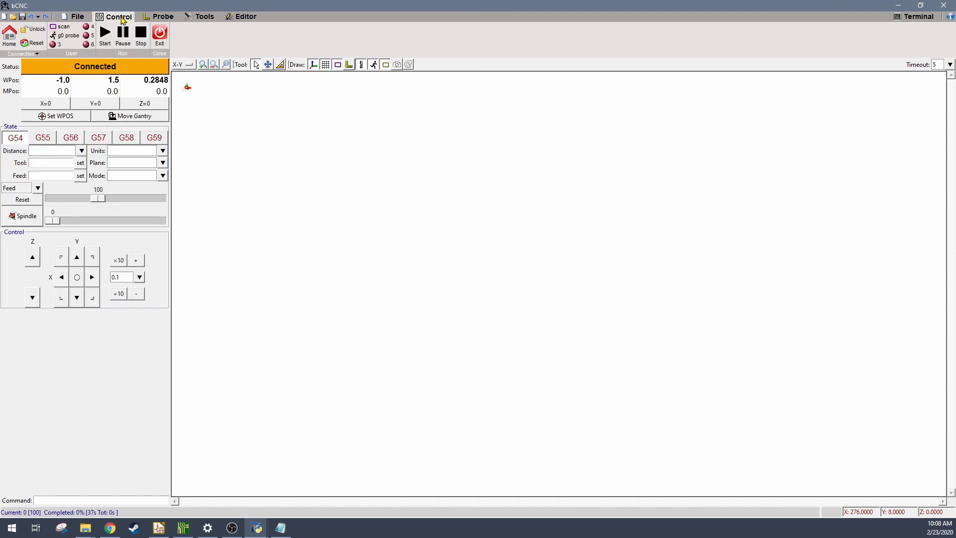
click(162, 152)
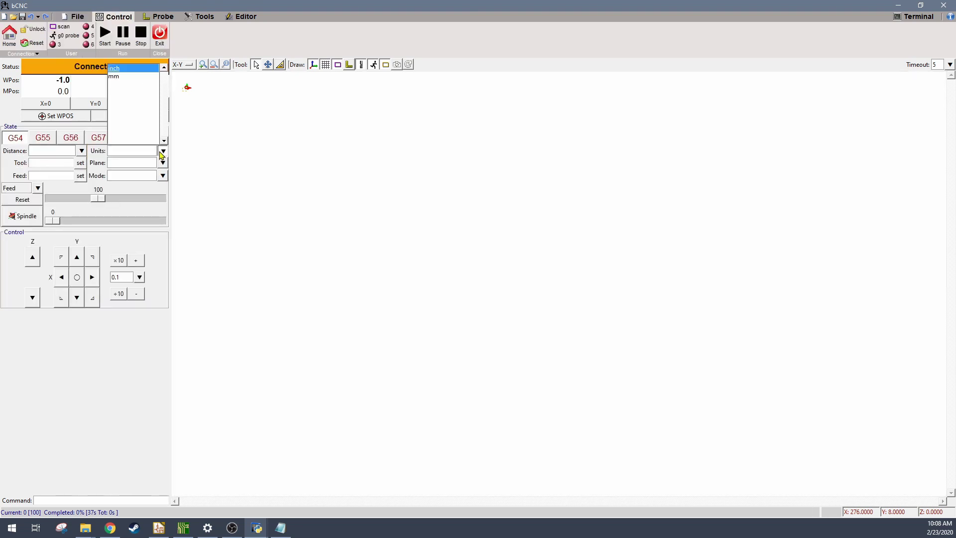
click(123, 72)
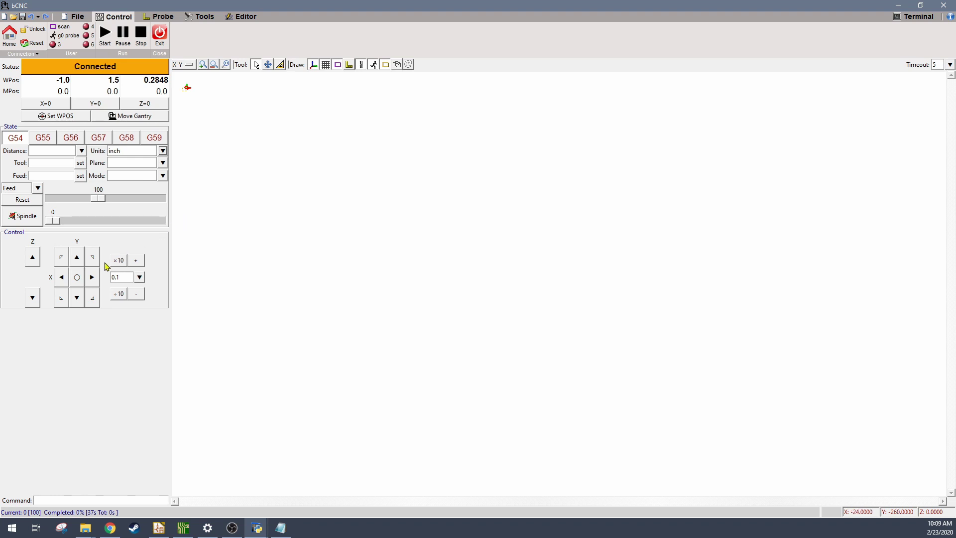
Test-jog the X, Y and Z axes by 0.1 in, out and back in both directions.
click(94, 277)
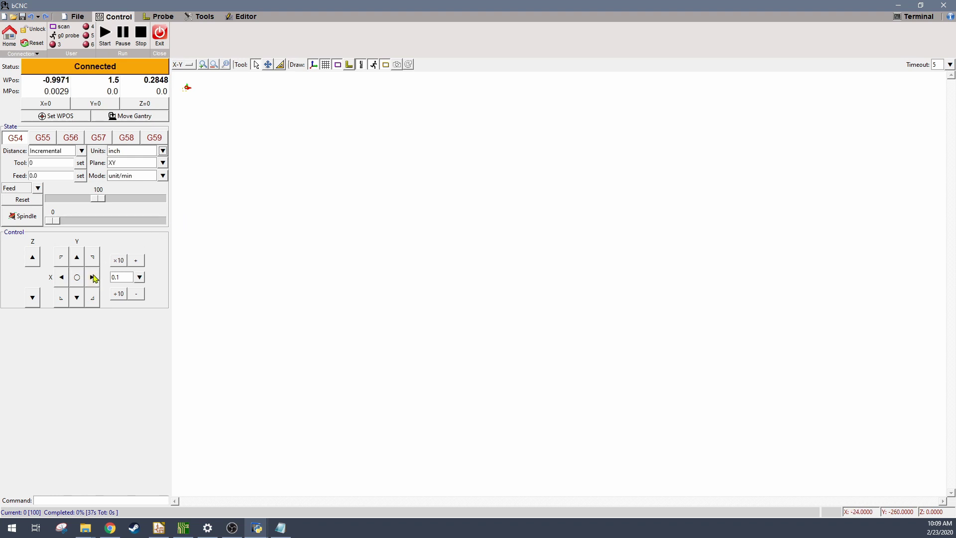
click(60, 278)
click(78, 256)
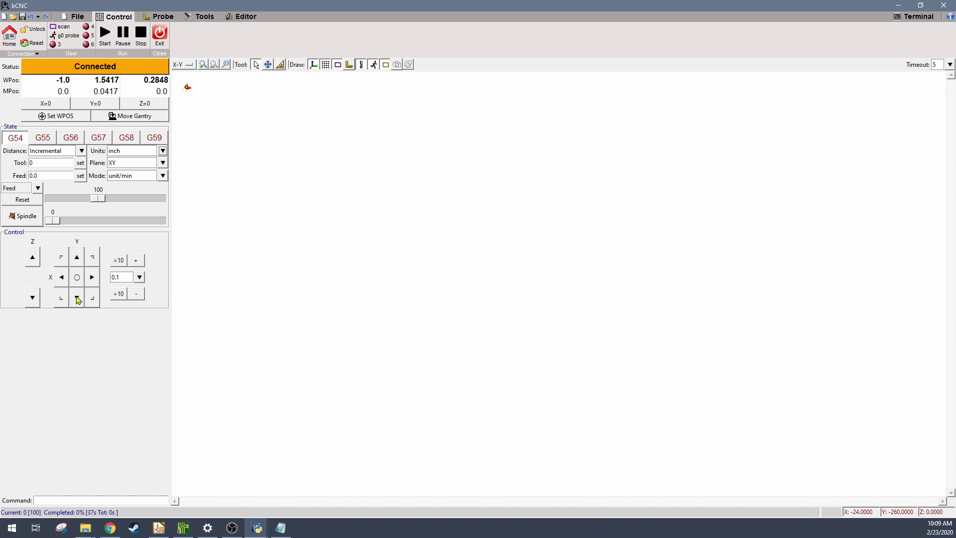
click(77, 301)
click(32, 257)
click(32, 299)
Zero the G54 work coordinates on all three axes at the current machine position.
click(48, 105)
click(95, 104)
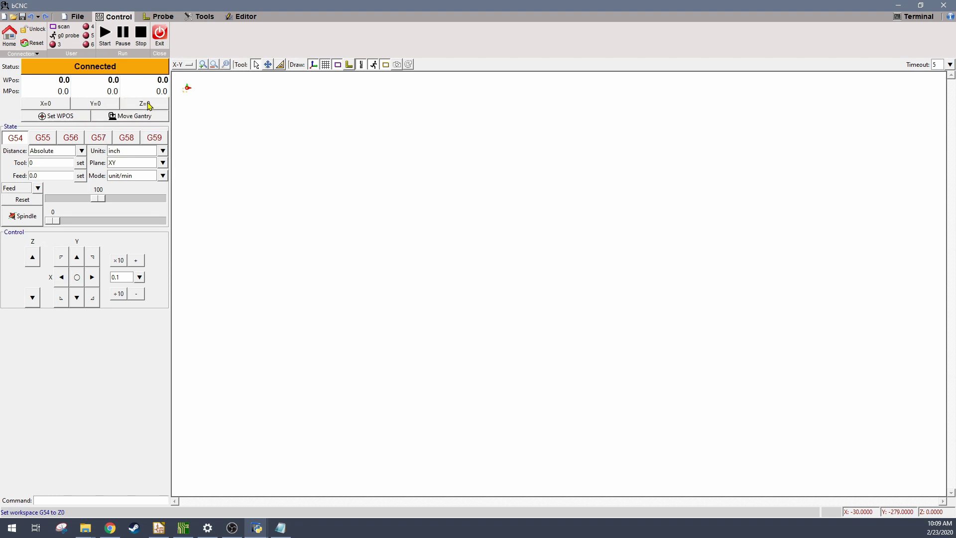
Set the probe position to X 0, Y 0, Z -0.3 and probe the board surface there.
click(162, 17)
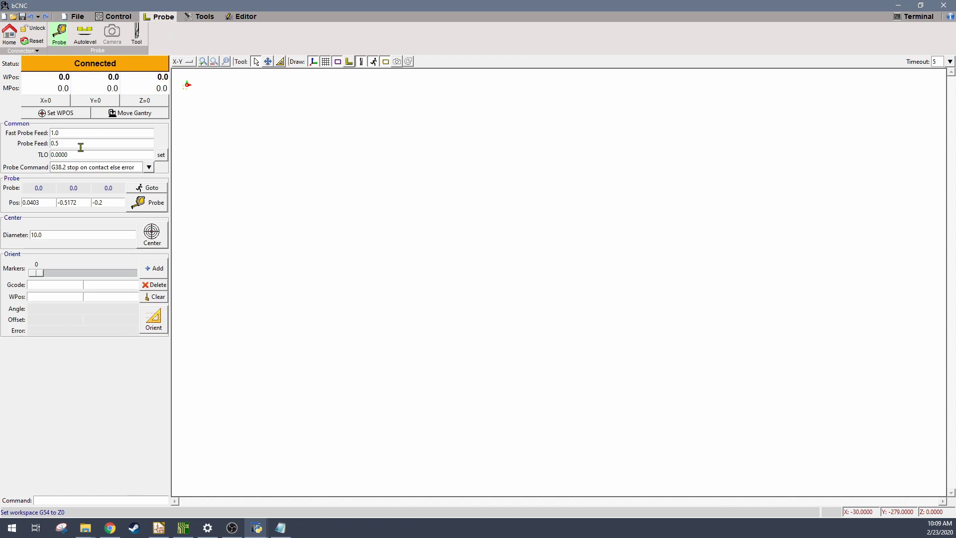
drag(38, 203, 15, 202)
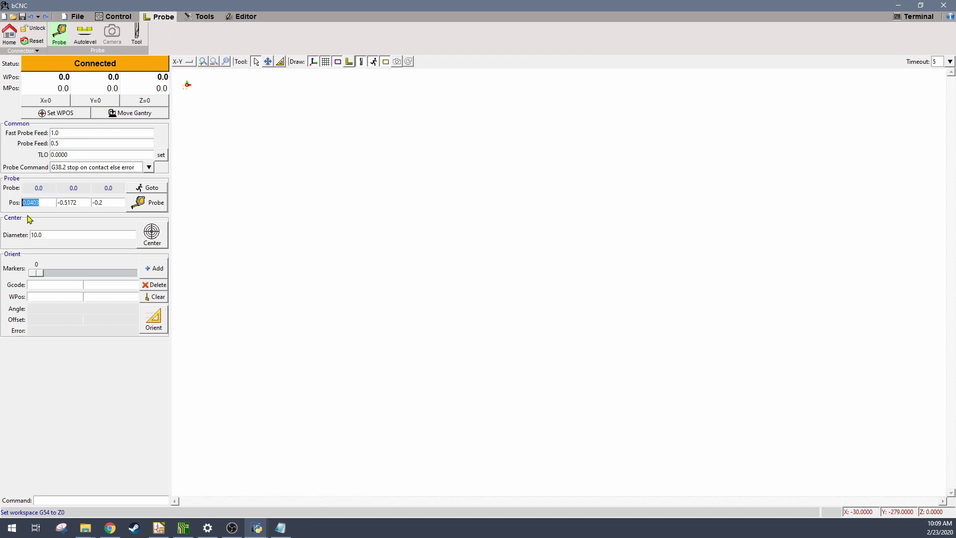
text(0)
drag(79, 202, 47, 201)
text(0)
key(BackSpace)
text(3)
click(151, 207)
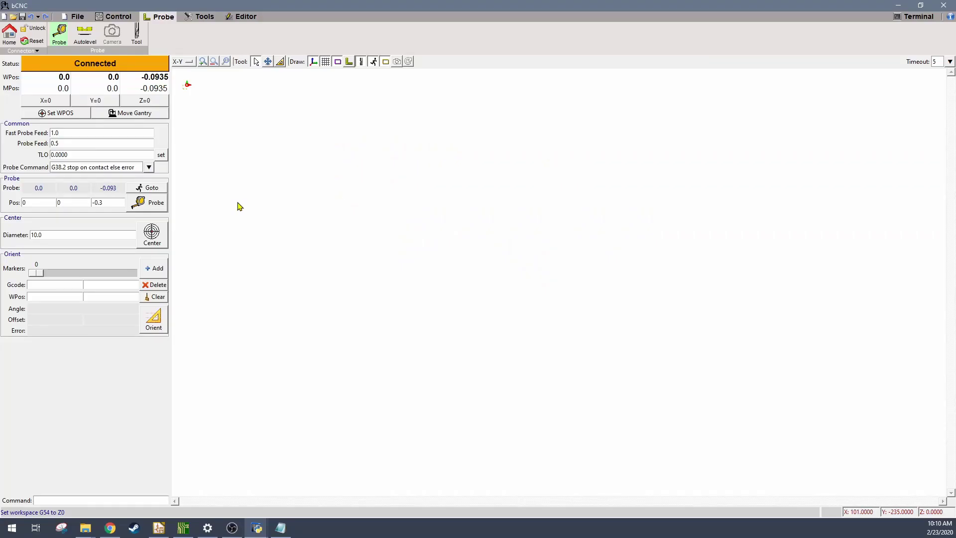
Zero the work Z at the probed surface and raise the tool by 0.1 in.
click(146, 100)
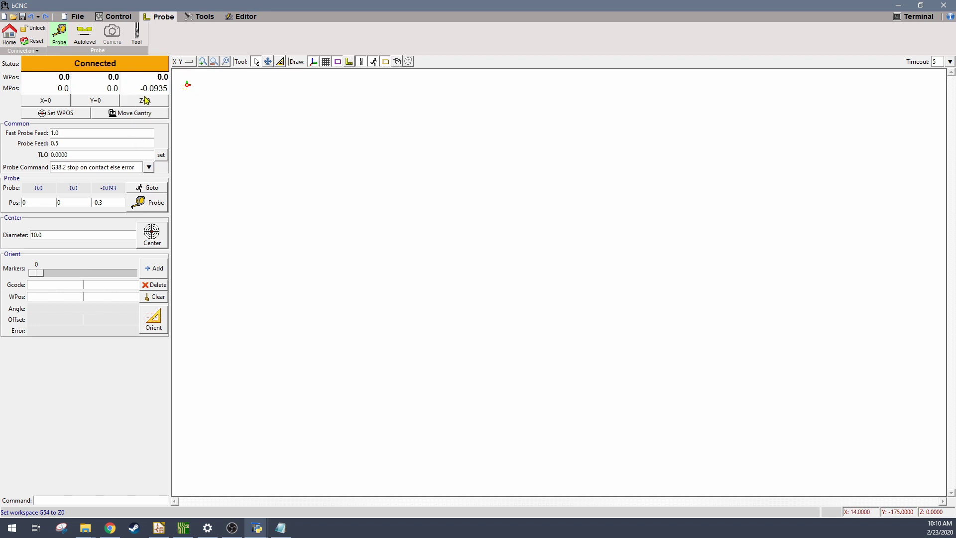
click(118, 17)
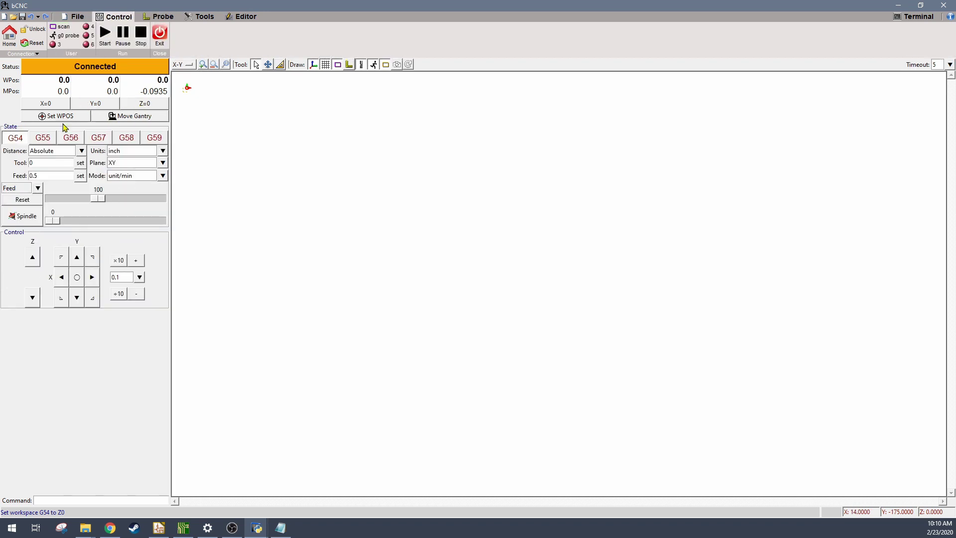
click(31, 257)
Load the isolation G-code file test3-F.Cu.gbr_iso_cnc.nc from the 16mmrounded folder.
click(171, 18)
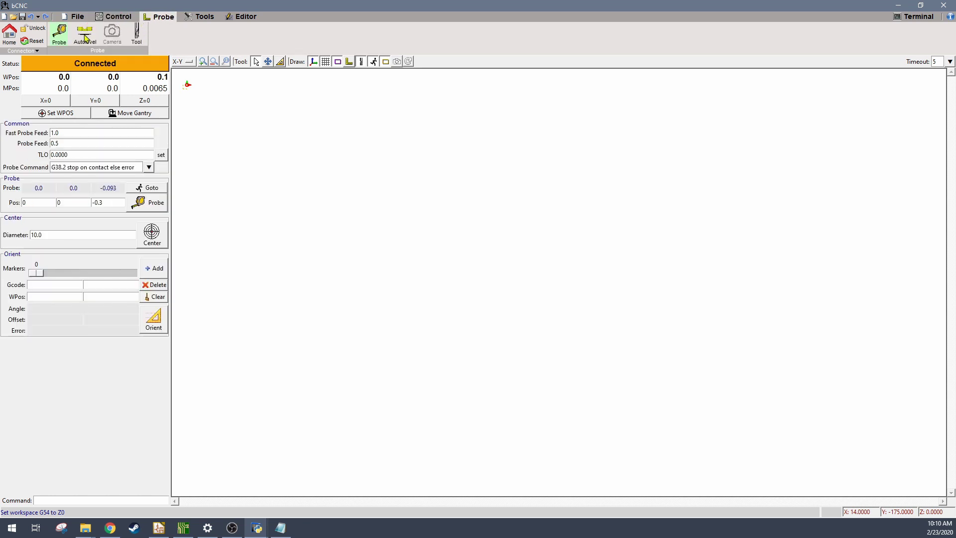
click(87, 38)
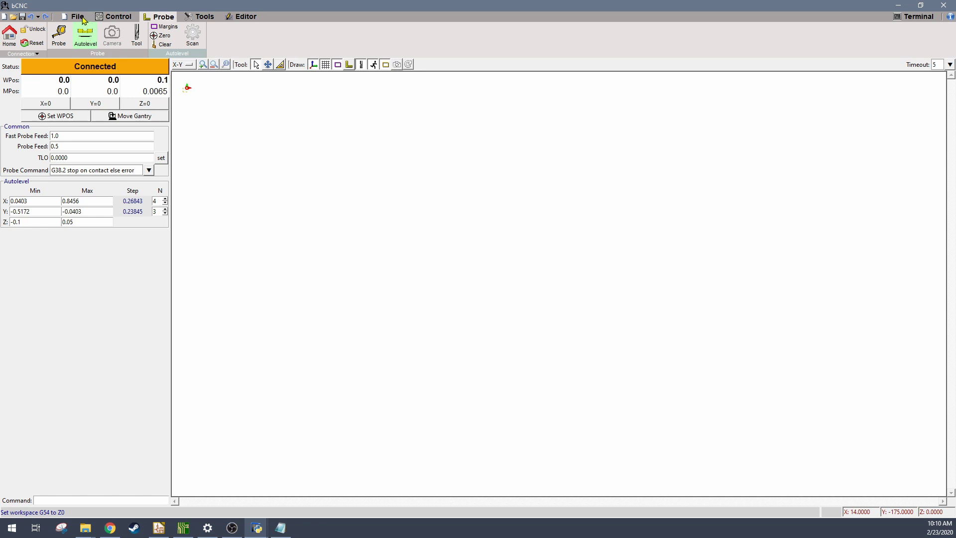
click(78, 16)
click(29, 34)
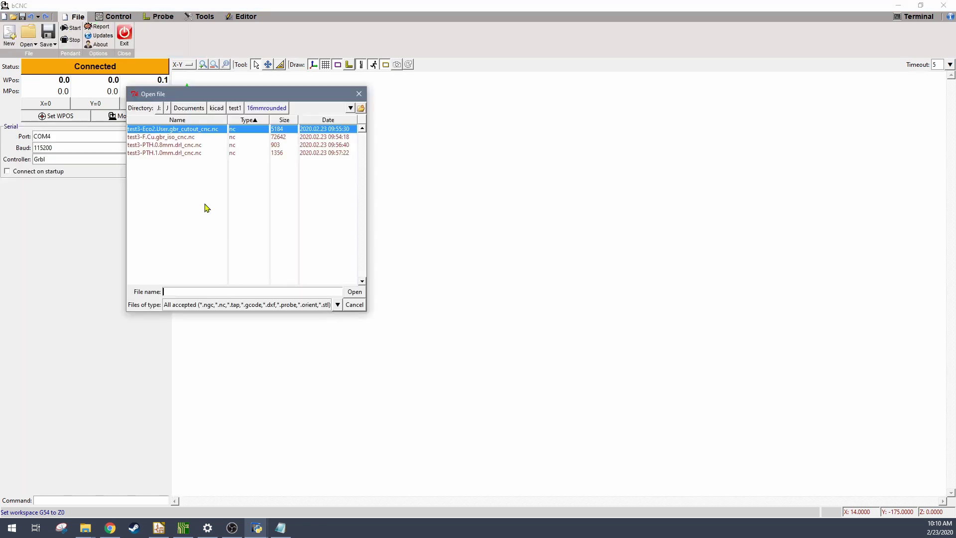
click(183, 138)
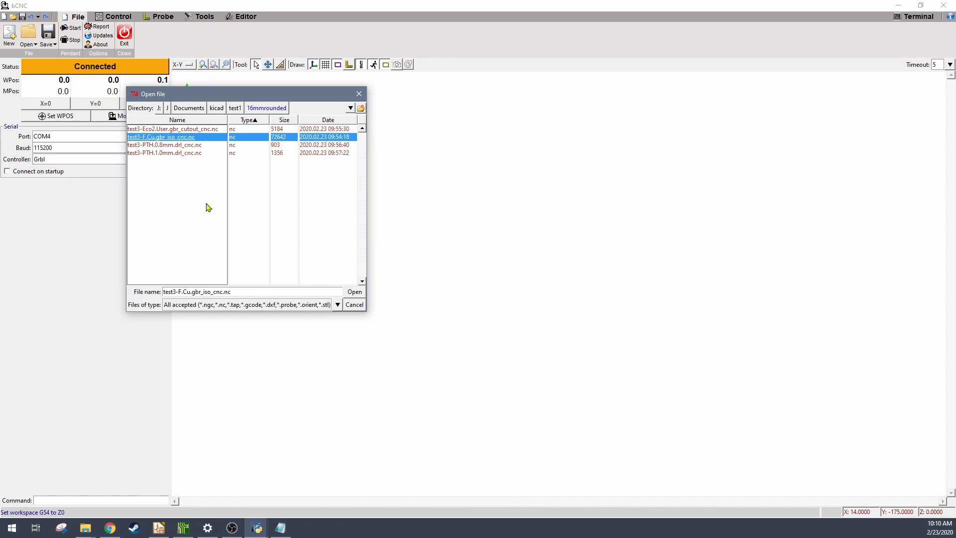
click(354, 292)
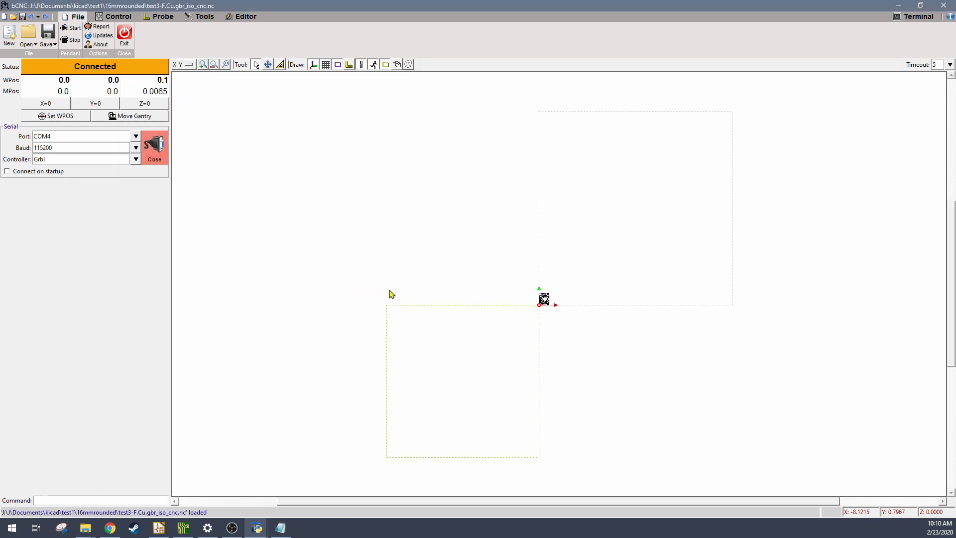
Examine the loaded isolation toolpath up close, including its margins relative to the work origin.
click(205, 67)
drag(667, 382, 337, 184)
click(204, 65)
click(203, 64)
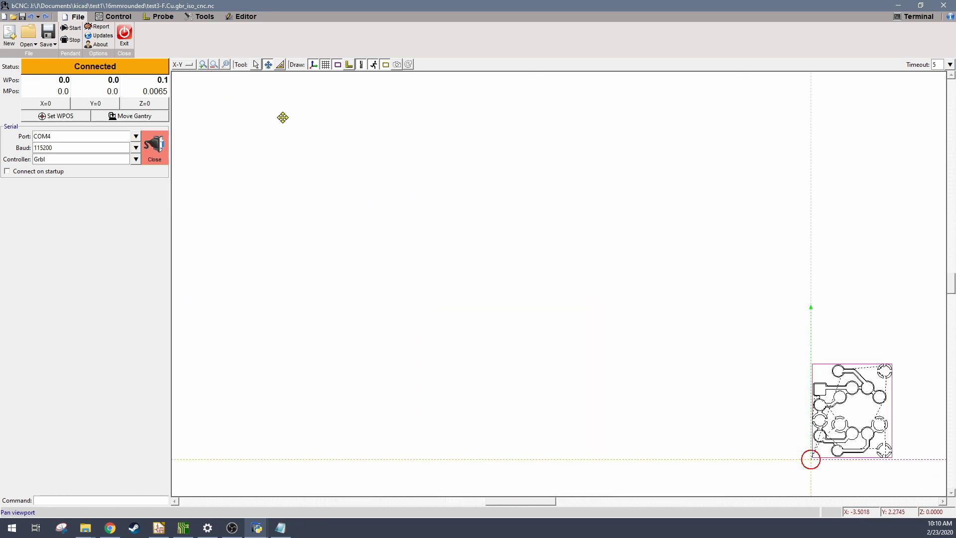
drag(585, 365, 224, 194)
click(203, 65)
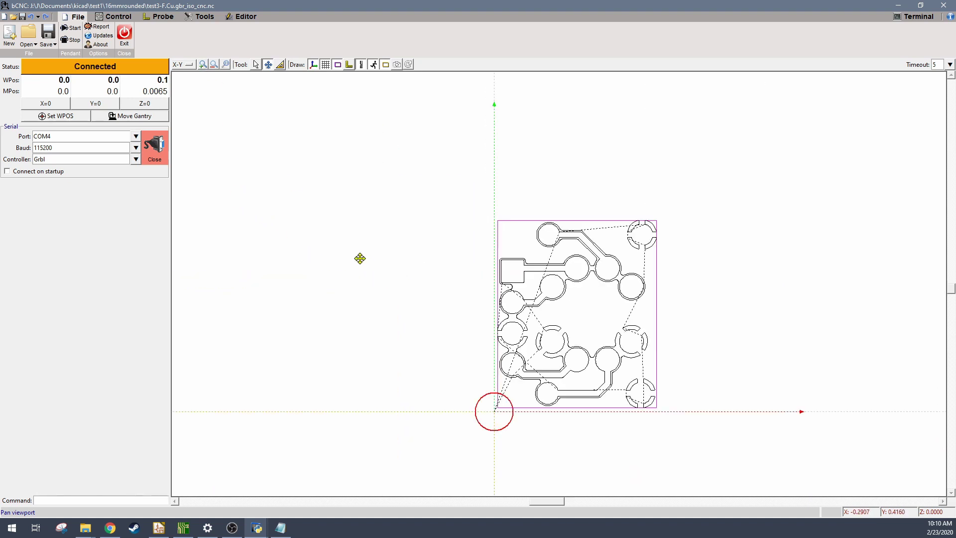
mouse_move(336, 250)
mouse_down()
mouse_move(262, 217)
mouse_move(263, 227)
mouse_move(235, 117)
mouse_move(229, 137)
mouse_up()
click(203, 64)
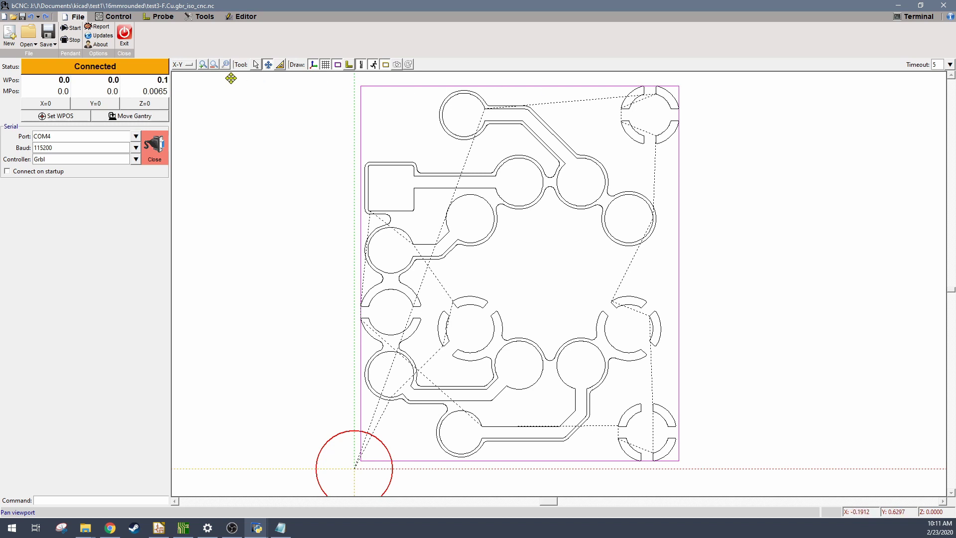
click(215, 65)
mouse_move(283, 199)
mouse_down()
mouse_move(363, 247)
mouse_move(423, 252)
mouse_up()
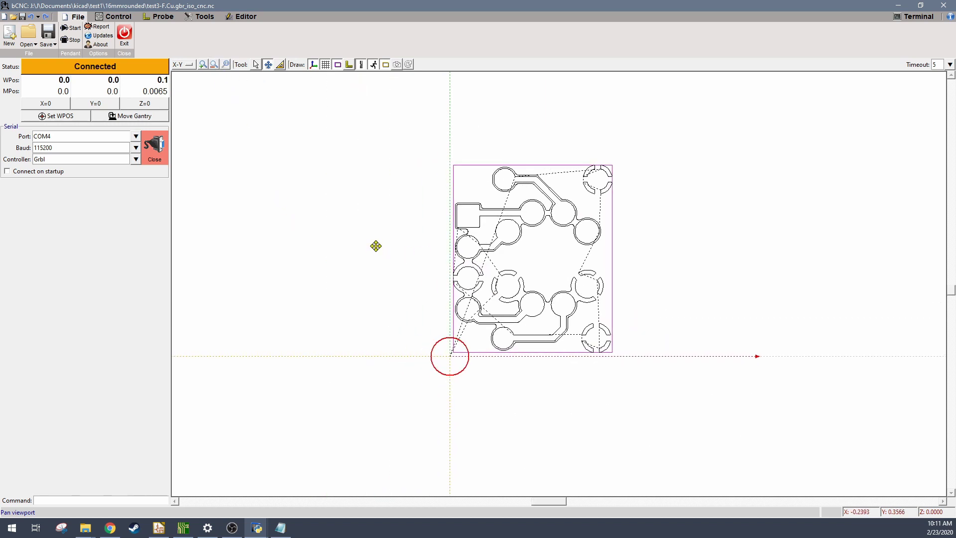
Set the autolevel X and Y range from the margins of the loaded isolation toolpath.
click(159, 16)
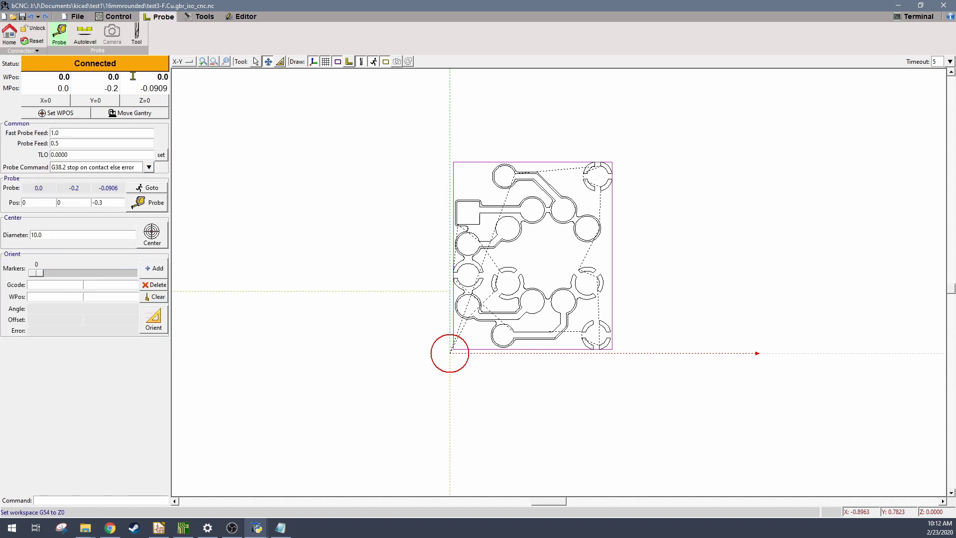
click(86, 33)
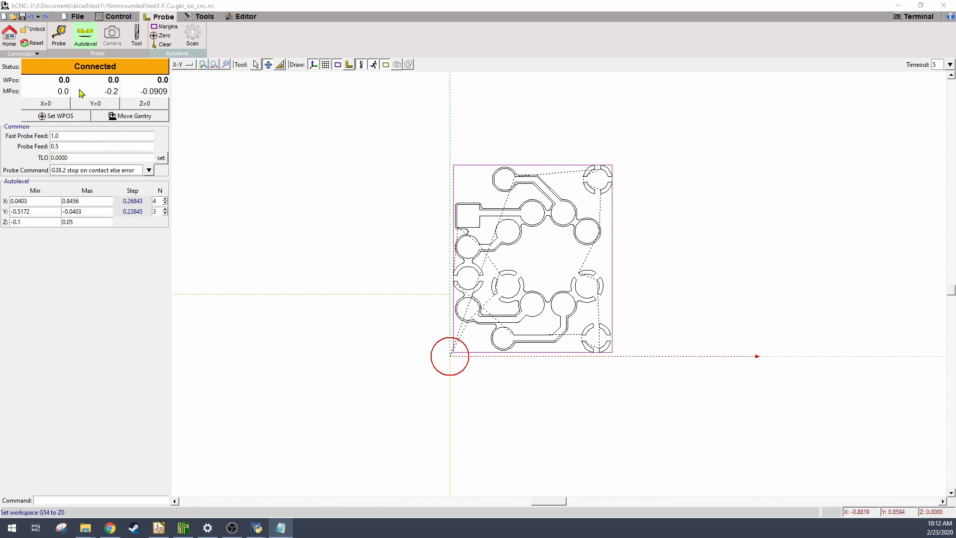
click(173, 30)
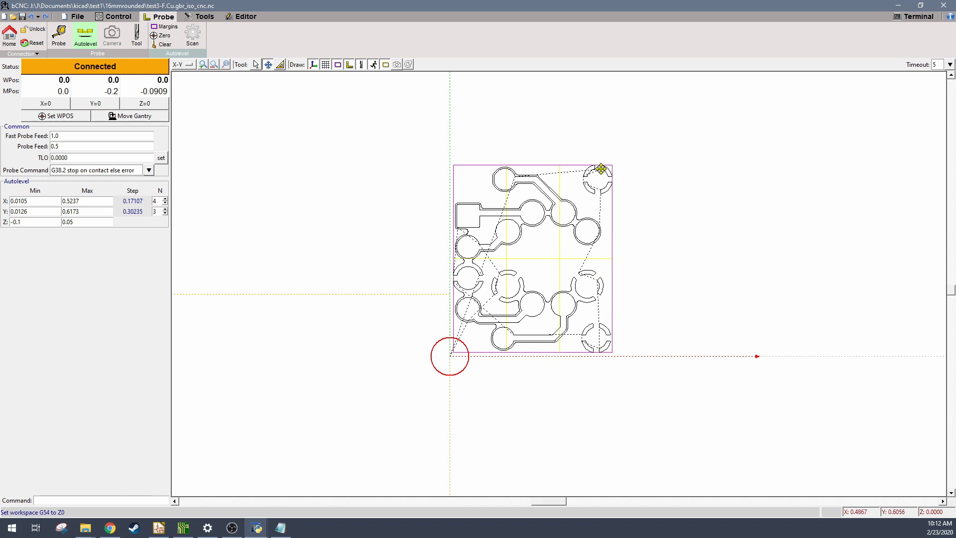
Set the autolevel grid to 3 X points with a maximum Z of 0.1, and run the height scan.
click(166, 203)
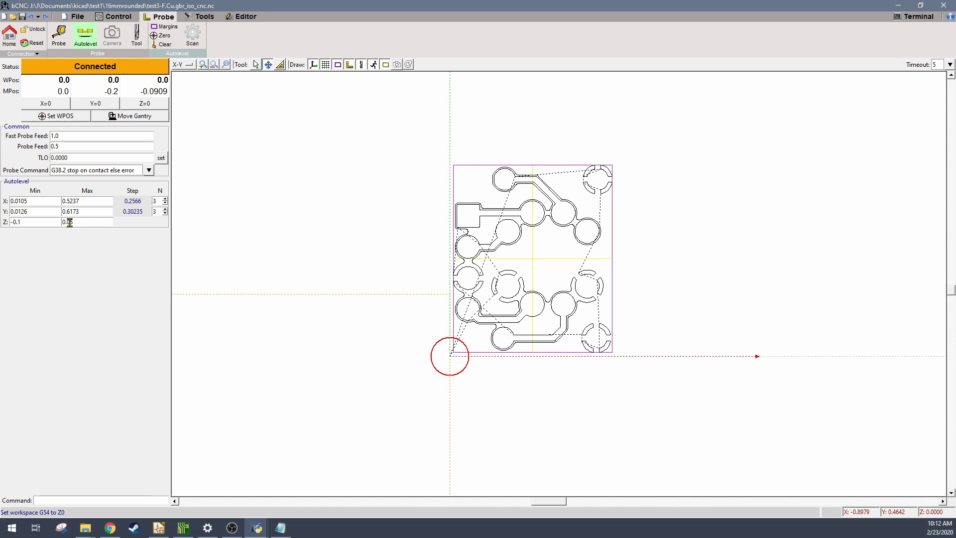
drag(71, 222, 80, 223)
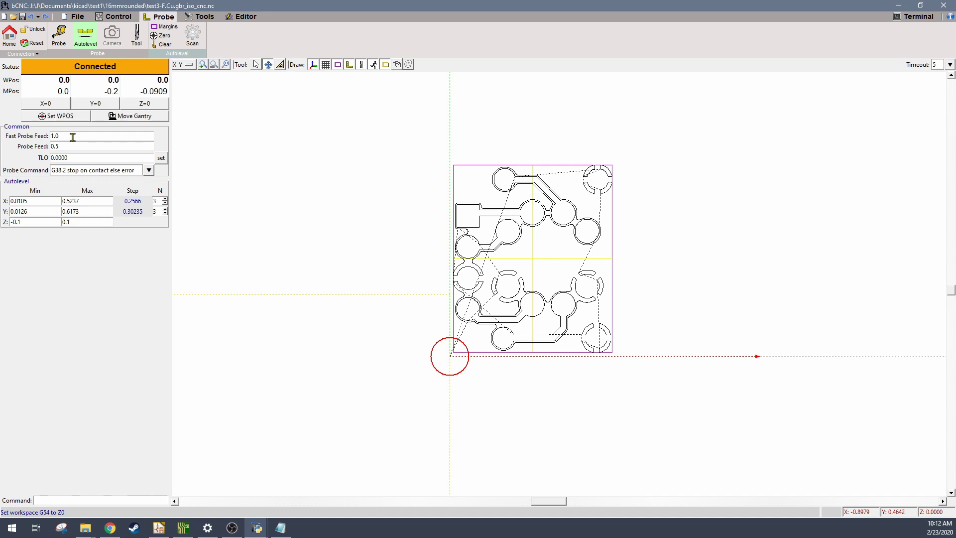
click(193, 35)
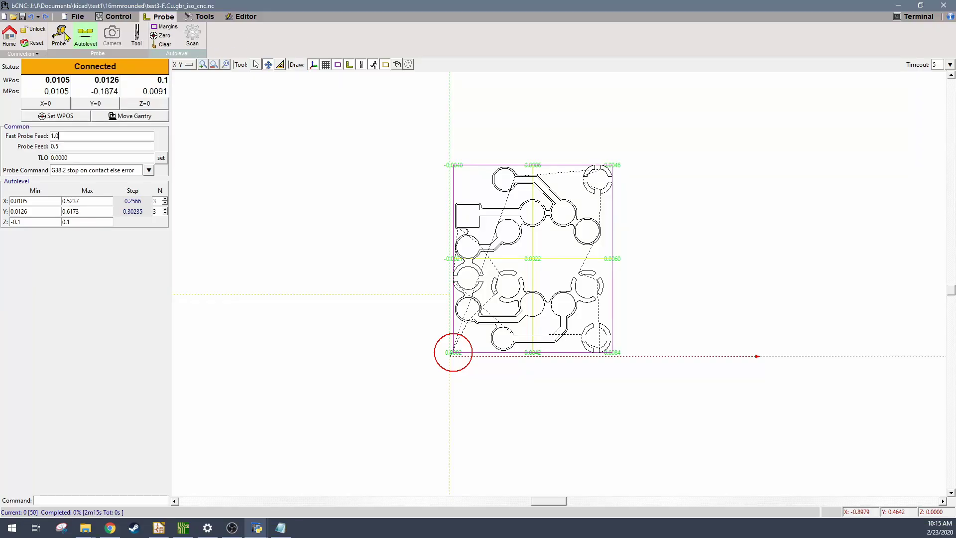
Probe the board surface at X 0.0105, Y 0.0126 down to Z -0.2 and zero the work Z there.
click(60, 35)
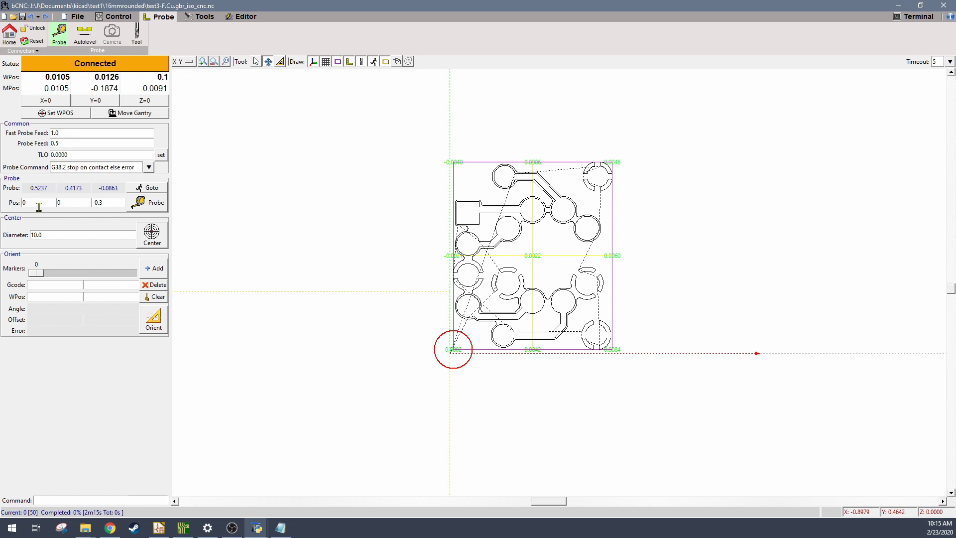
click(68, 76)
key(ctrl+c)
double_click(48, 202)
key(ctrl+v)
click(102, 77)
double_click(72, 203)
text(0.0126)
click(162, 210)
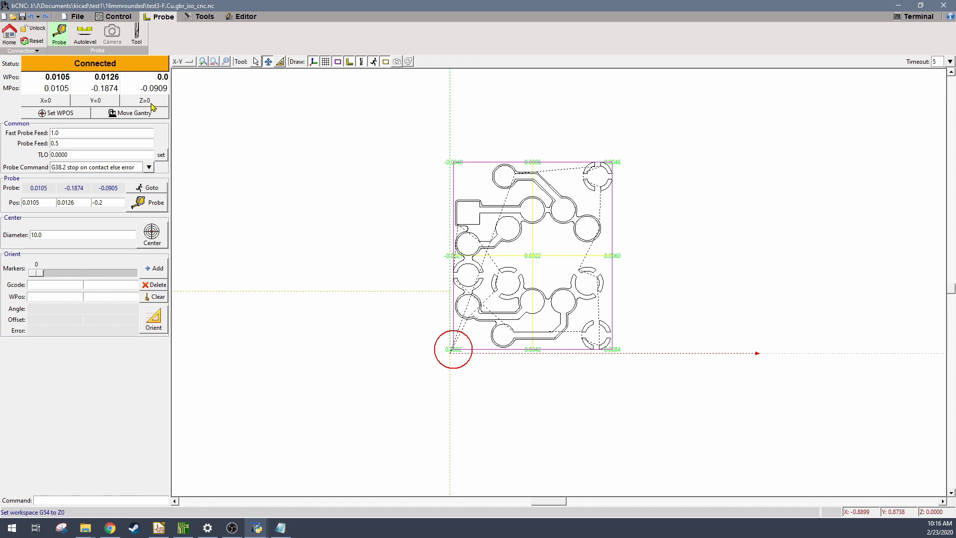
Zero the autolevel height map at the current tool location and raise the tool by 0.1 in.
click(82, 38)
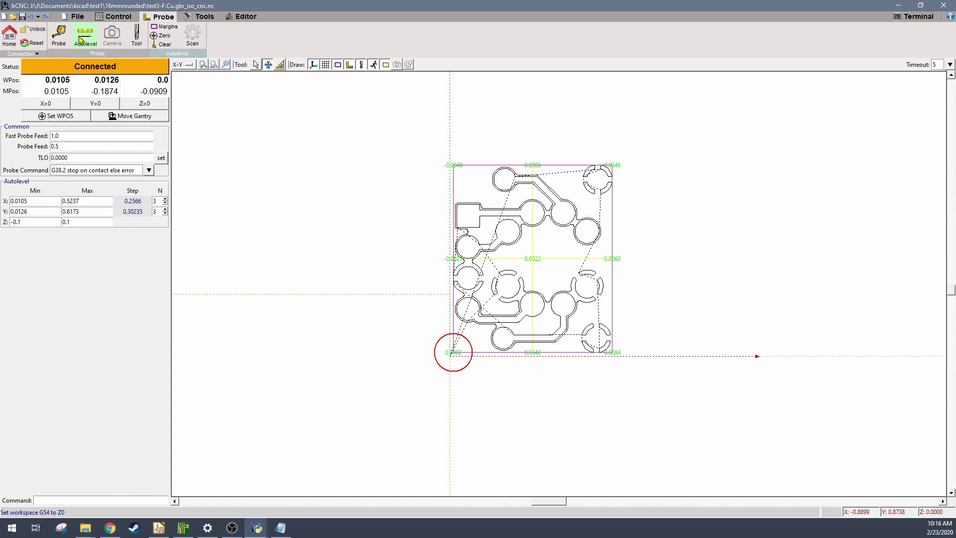
click(162, 38)
click(122, 17)
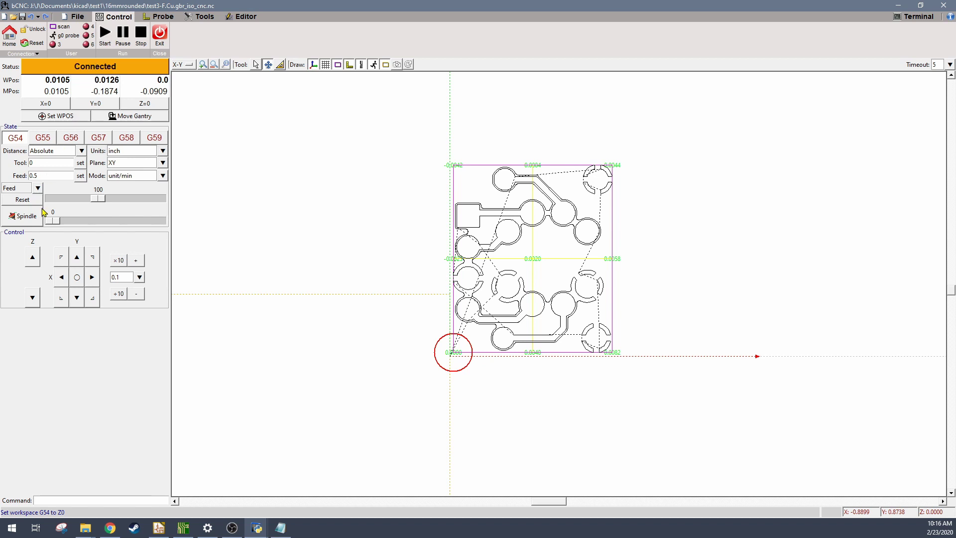
click(32, 259)
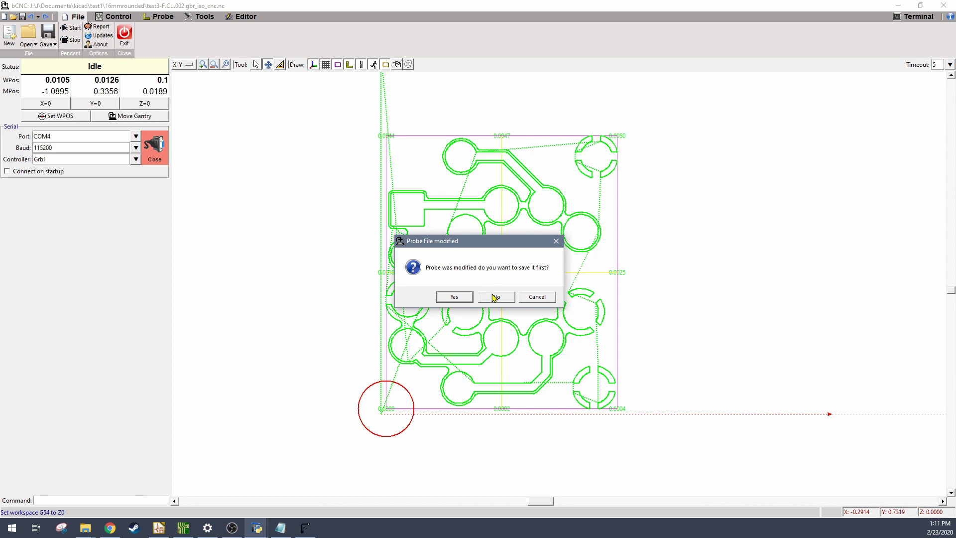
Finish loading test3-PTH.0.8mm.drl_cnc.nc without saving the modified probe file, keeping the existing autolevel data.
click(495, 298)
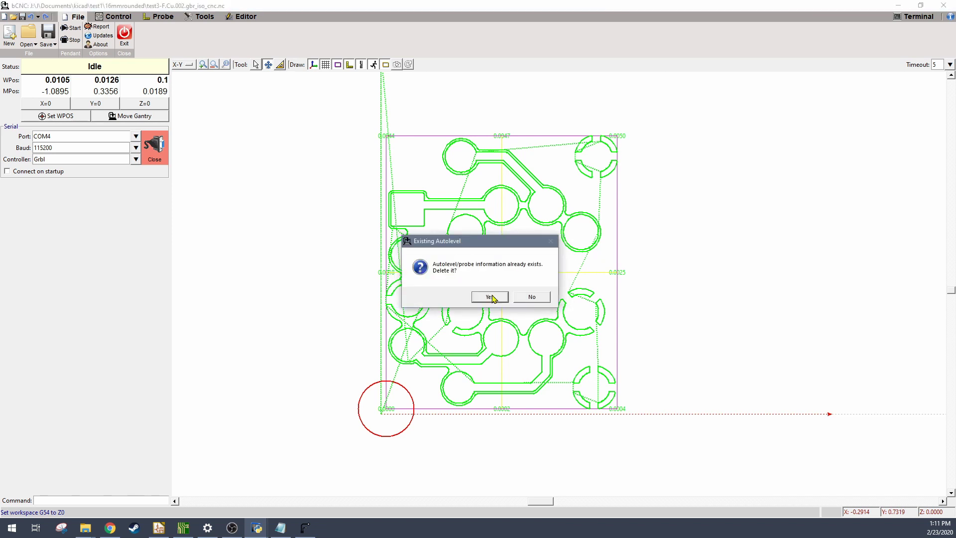
click(532, 298)
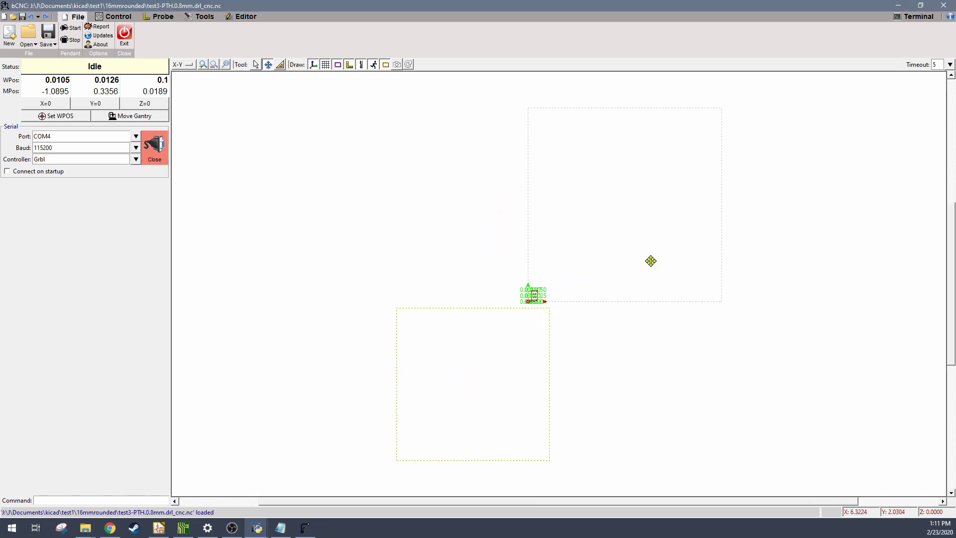
click(203, 64)
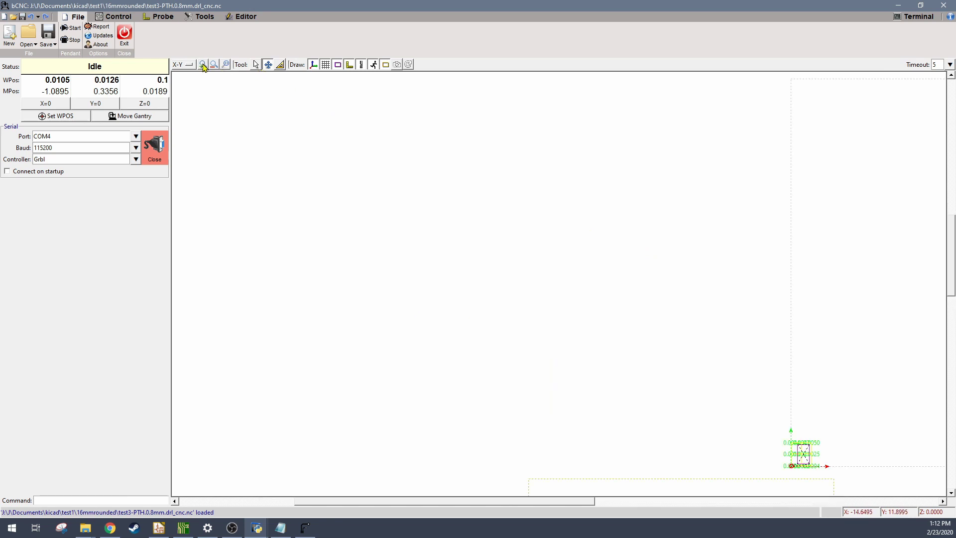
Move the tool to X0.0105 Y0.0126 with a G0 rapid command for probing the 1.0 mm drilling job.
drag(611, 377, 419, 261)
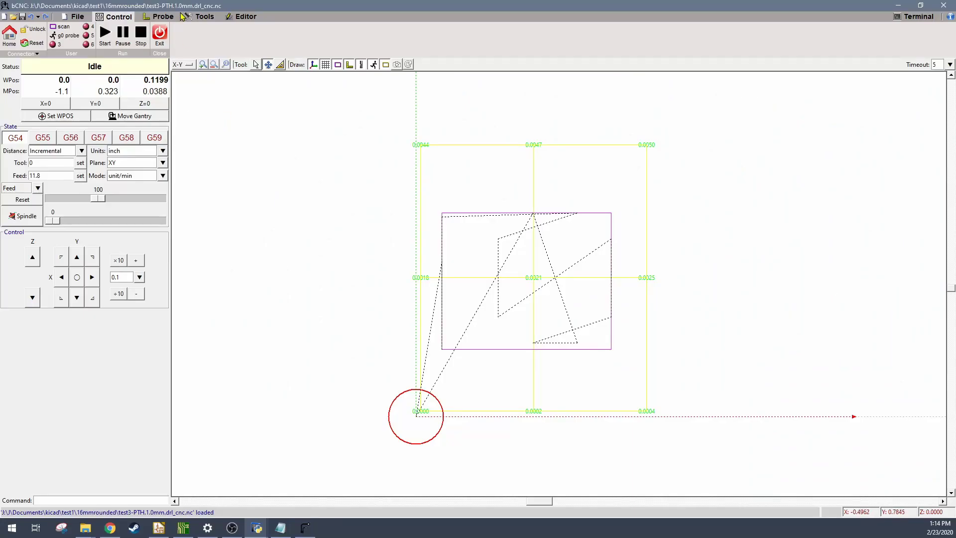
click(163, 17)
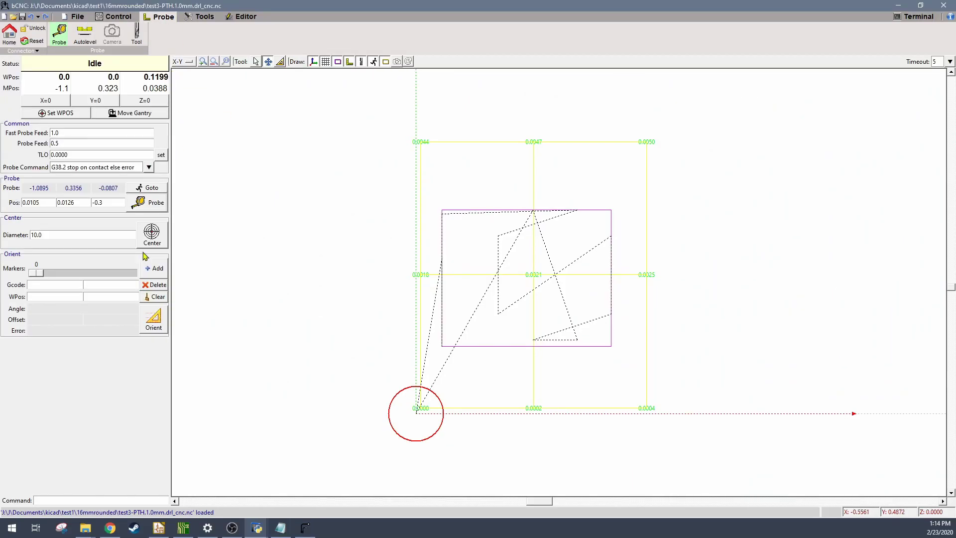
click(89, 501)
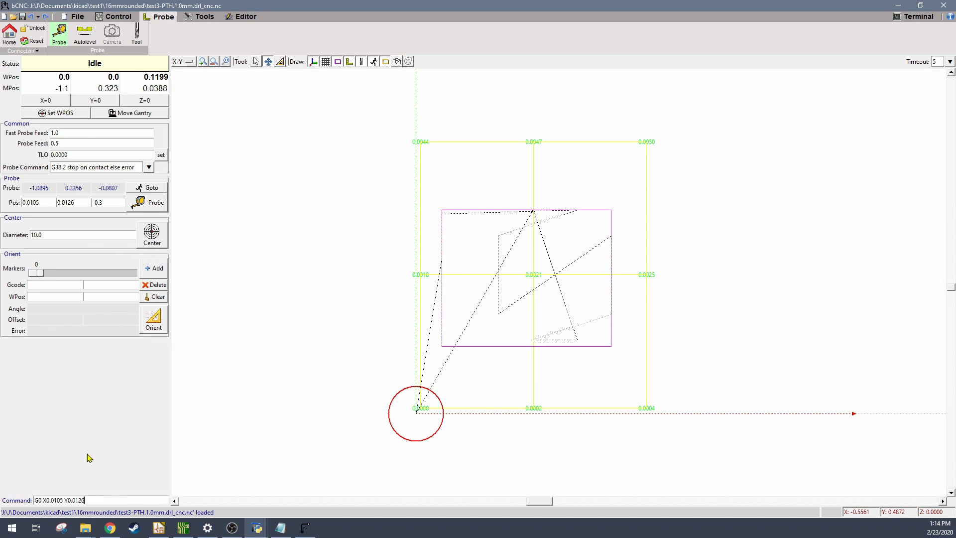
text(G0 X0.0105 Y0.0126)
key(Return)
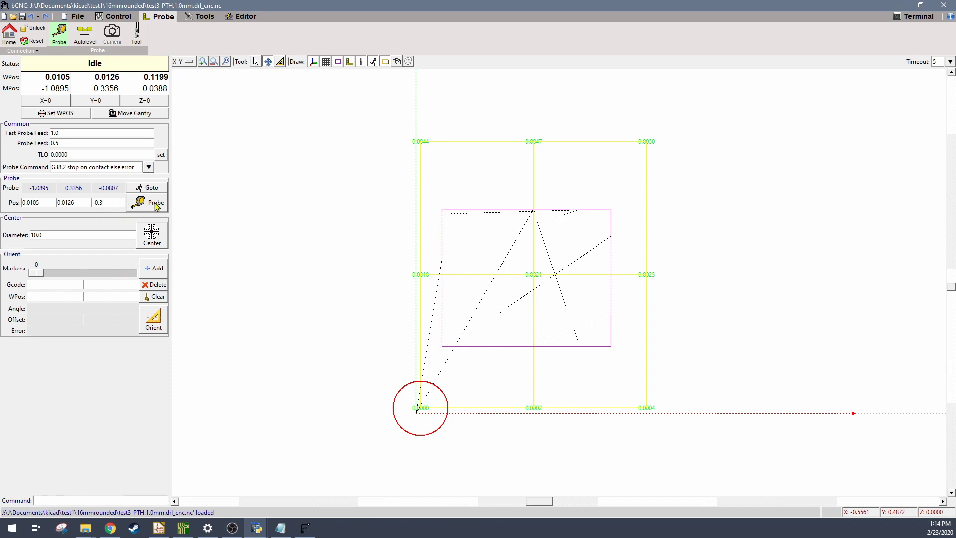
Probe the board surface down to Z -0.3 and zero the work Z at the contact point.
key(Return)
click(136, 101)
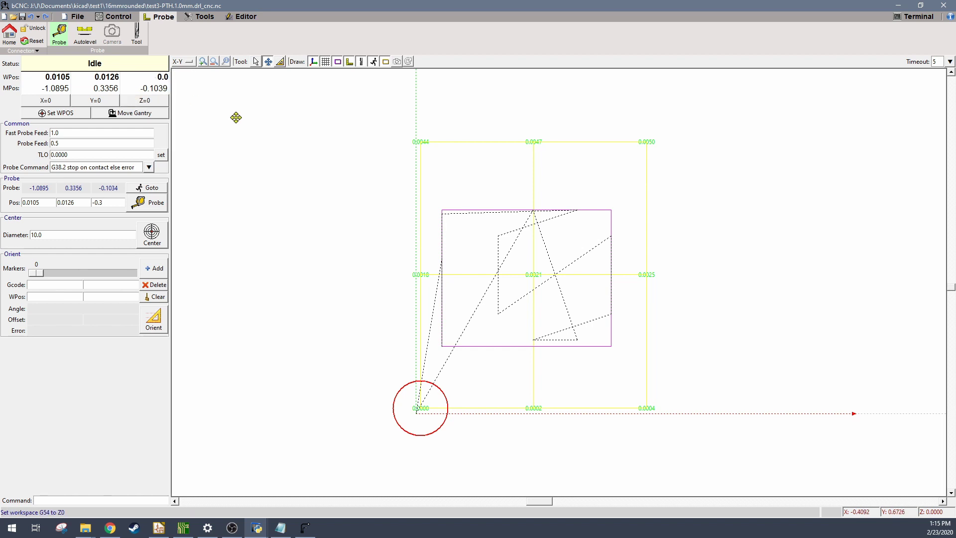
click(125, 17)
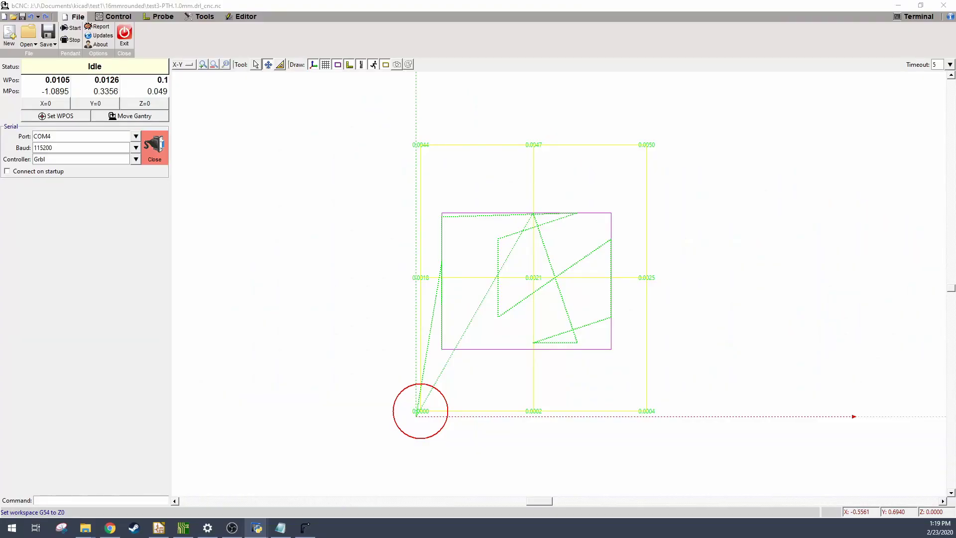
Load the cutout job test3-Eco2.User.gbr_cutout_cnc.nc, keeping the existing autolevel data, and bring up the machine run controls.
key(ctrl+o)
click(498, 297)
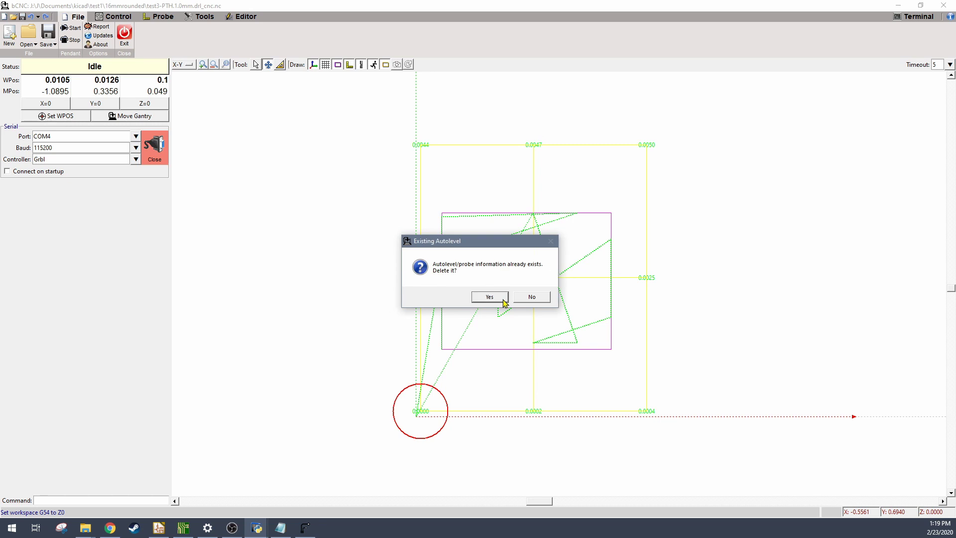
click(504, 299)
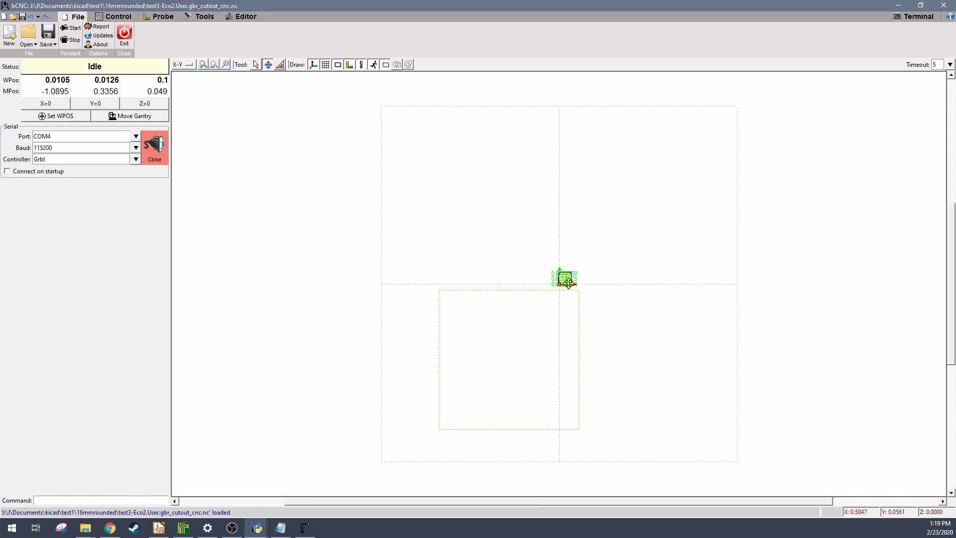
scroll(568, 283, up, 10)
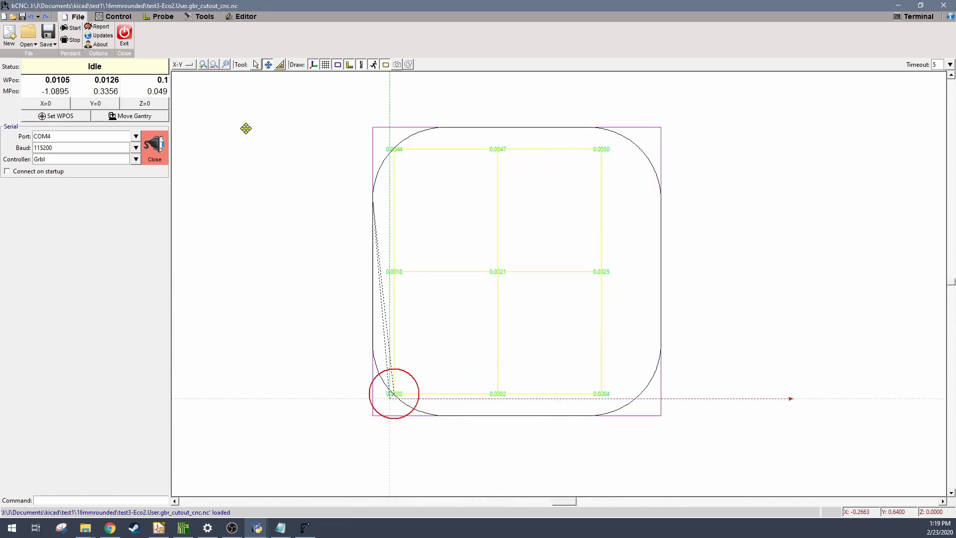
click(122, 17)
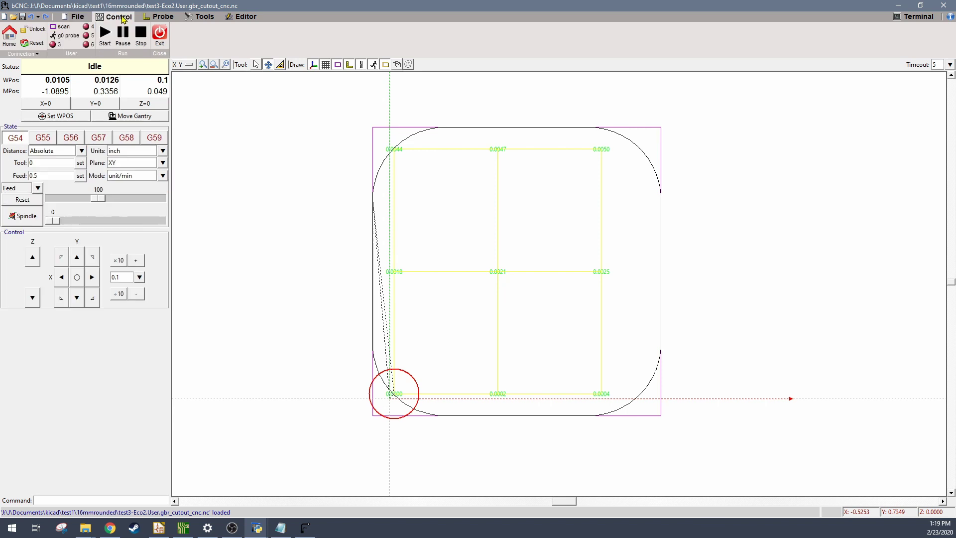